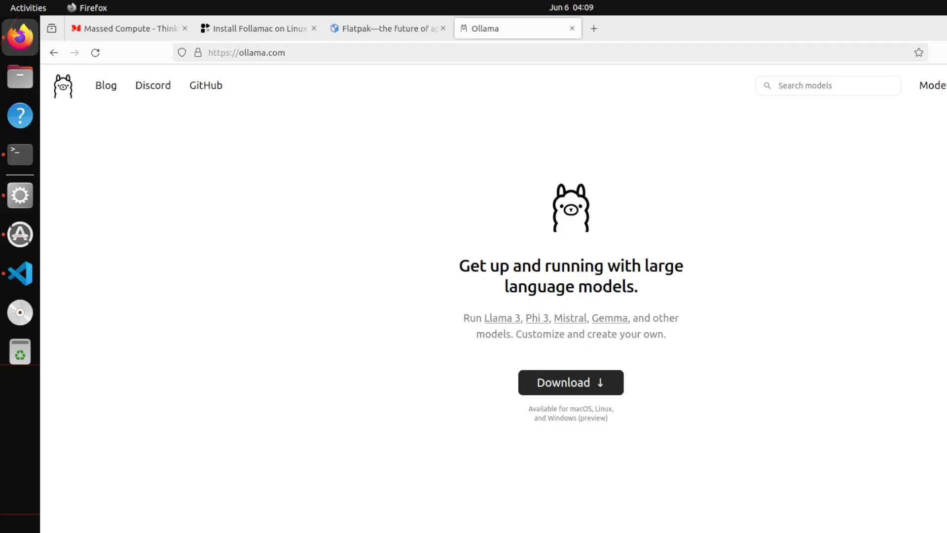
- View the open Follamac page on Flathub, the Flatpak homepage and the Massed Compute homepage
{"action": "left_click", "coordinate": [263, 34]}
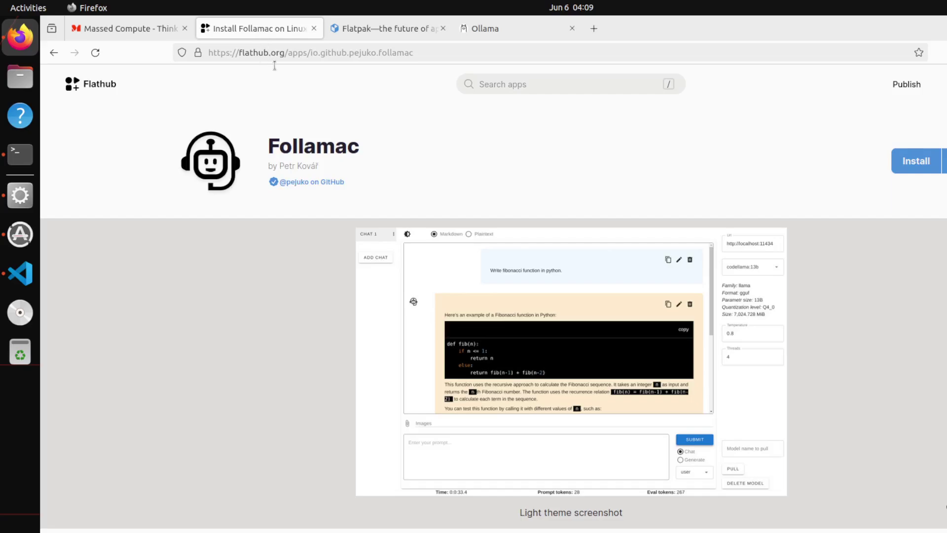
{"action": "left_click", "coordinate": [369, 26]}
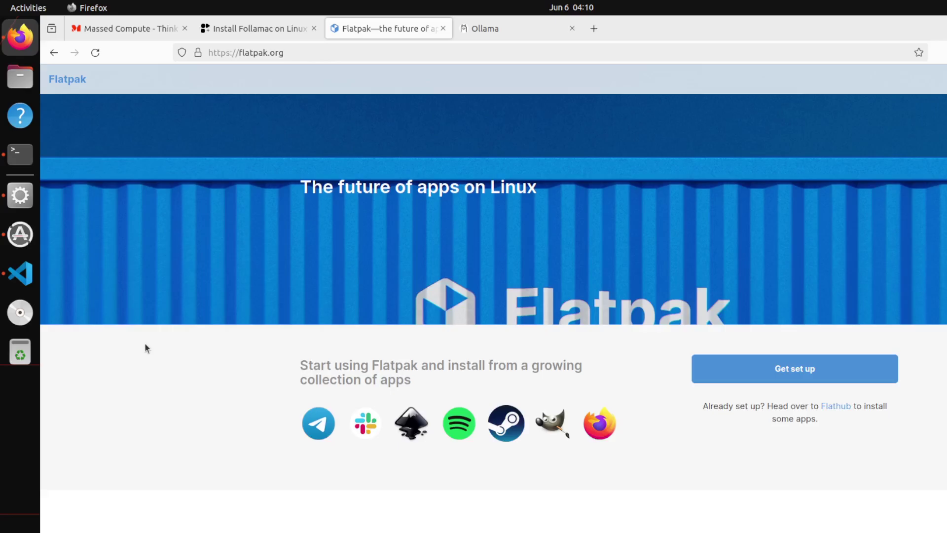
{"action": "left_click", "coordinate": [256, 25]}
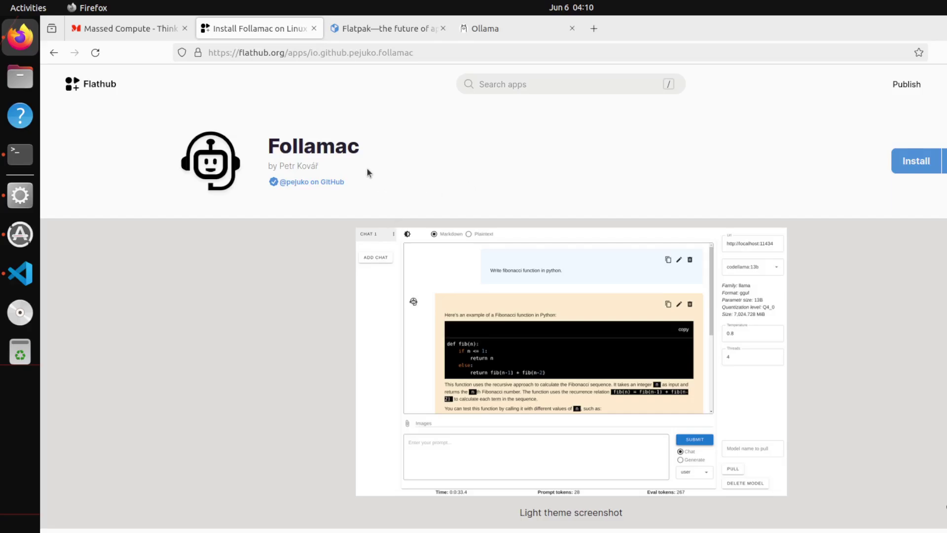
{"action": "left_click", "coordinate": [136, 28]}
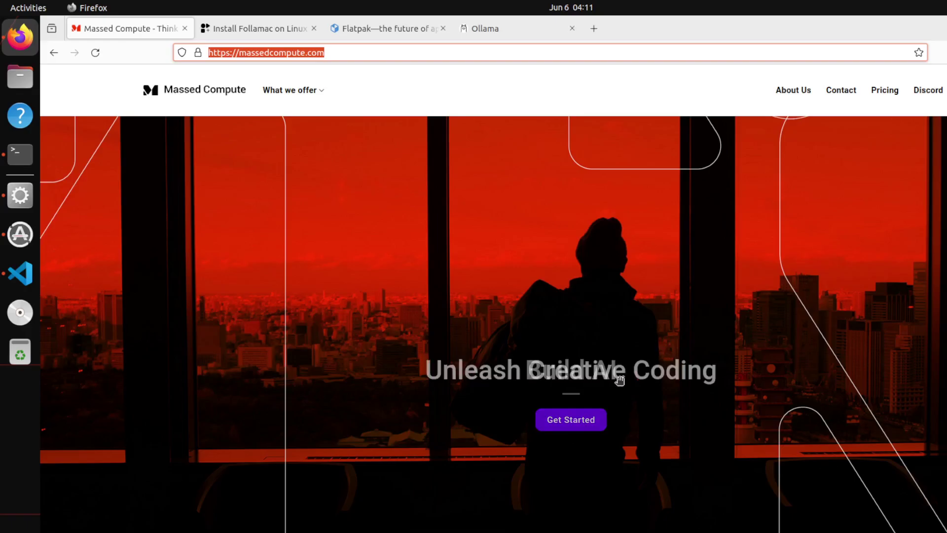
- Switch to the terminal and check the GPU and driver with nvidia-smi, then minimize the terminal
{"action": "left_click", "coordinate": [27, 165]}
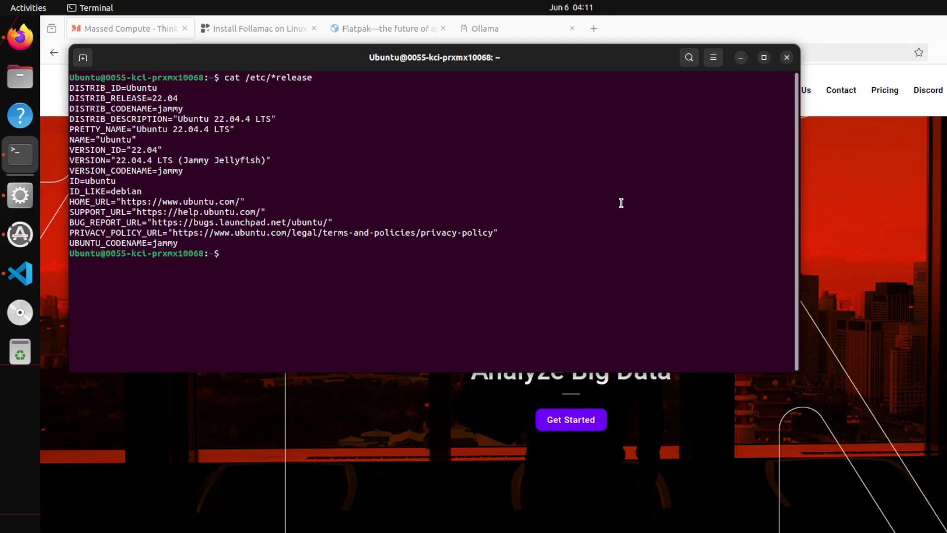
{"action": "key", "text": "Up"}
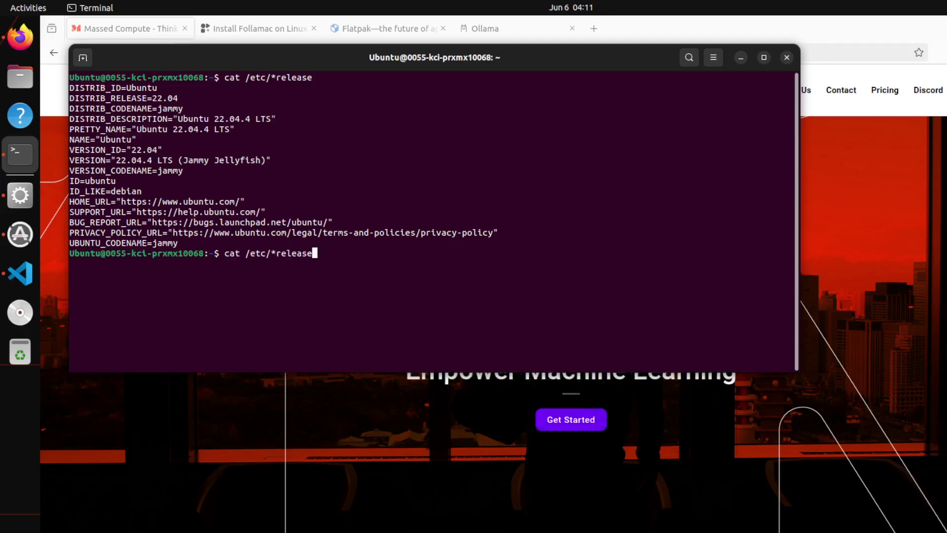
{"action": "key", "text": "Up"}
{"action": "key", "text": "Up"}
{"action": "key", "text": "Return"}
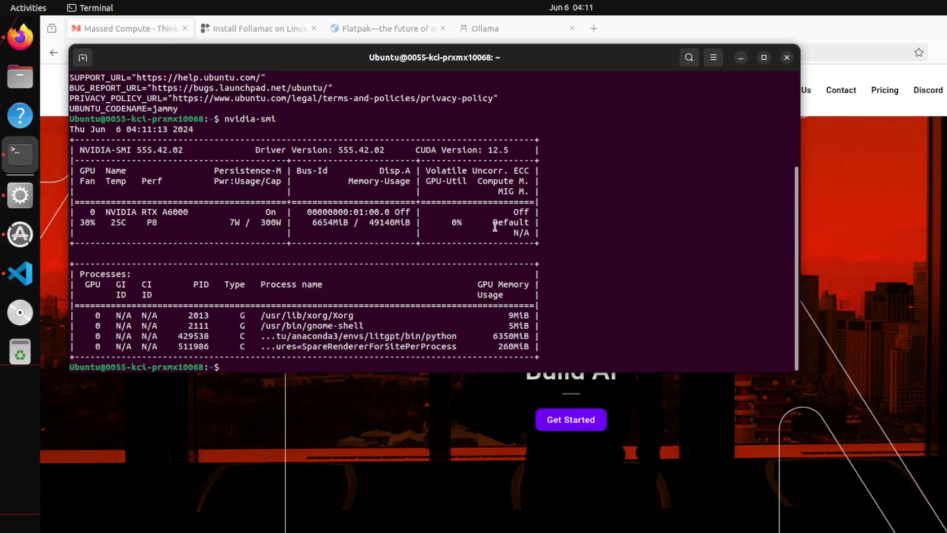
{"action": "left_click", "coordinate": [741, 58]}
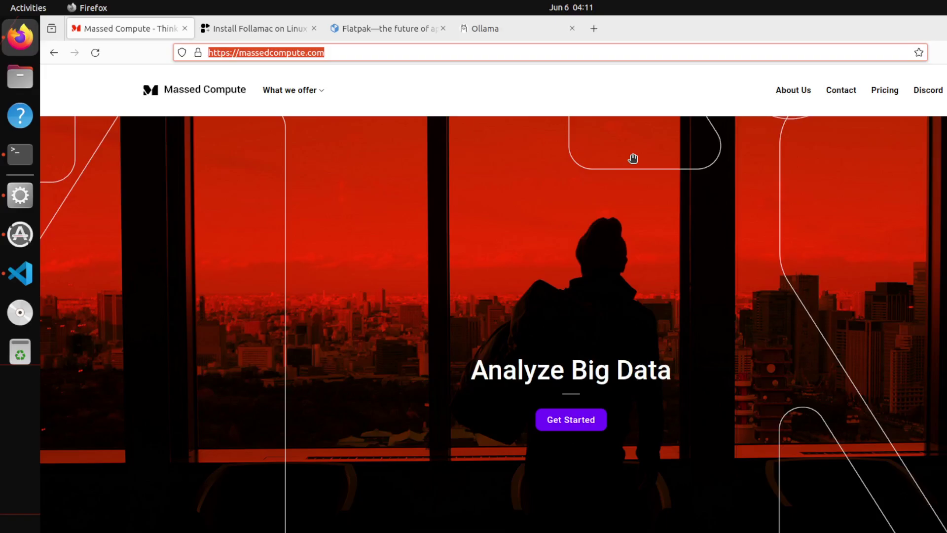
- Look at the Flatpak homepage, then open the Ollama download page with the Linux install command
{"action": "left_click", "coordinate": [401, 32]}
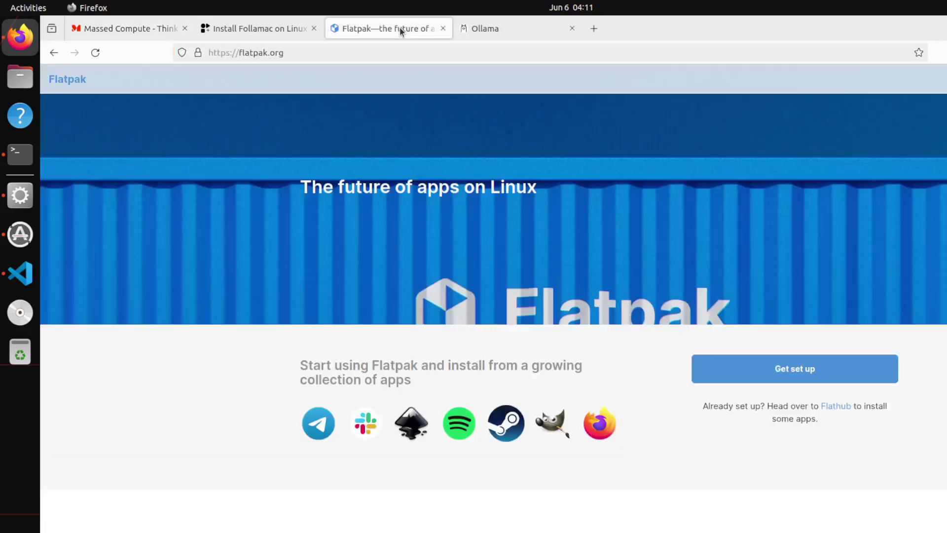
{"action": "left_click", "coordinate": [496, 35]}
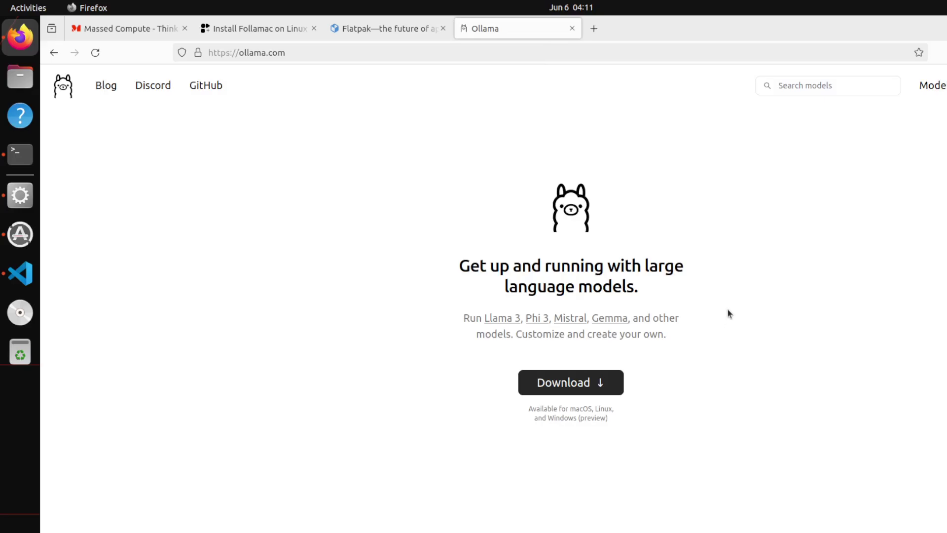
{"action": "left_click", "coordinate": [570, 383]}
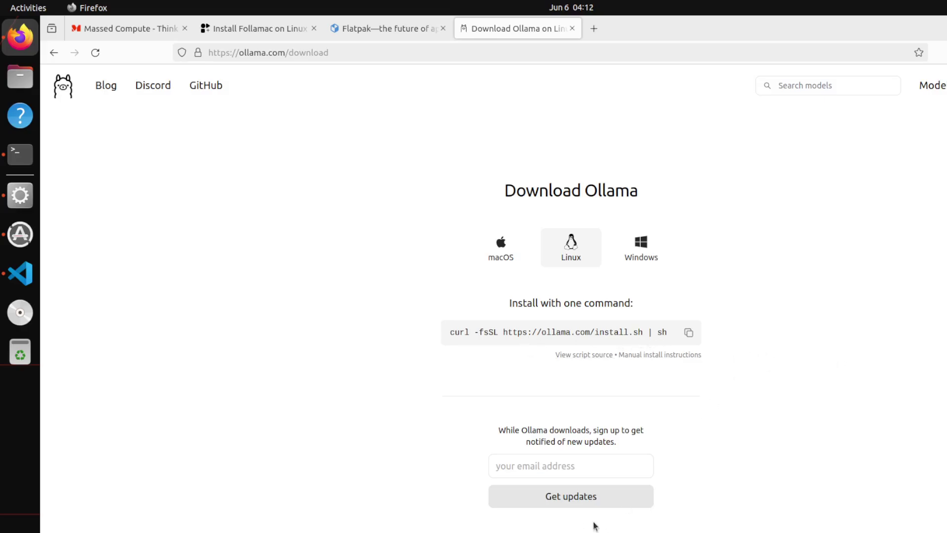
- Clear the terminal and list the locally installed models with "ollama list"
{"action": "left_click", "coordinate": [31, 155]}
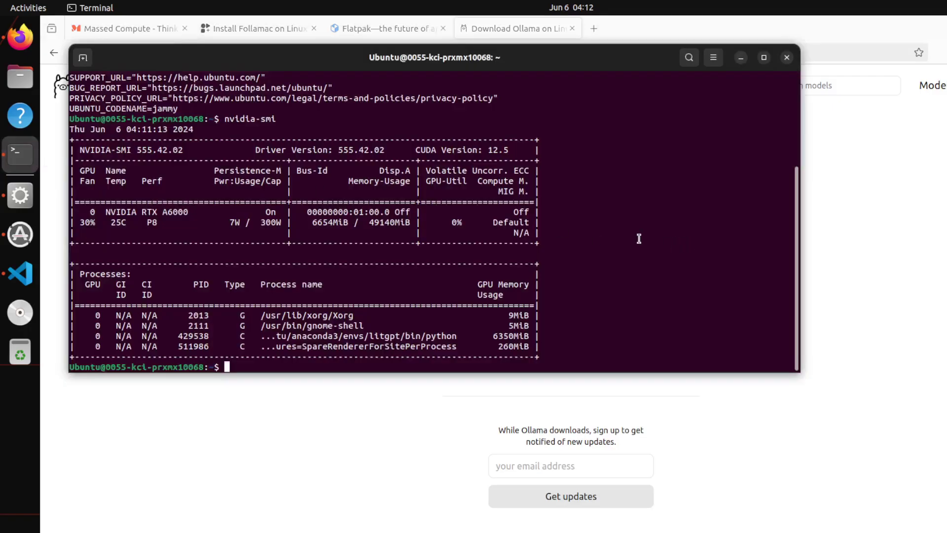
{"action": "type", "text": "clear"}
{"action": "key", "text": "Return"}
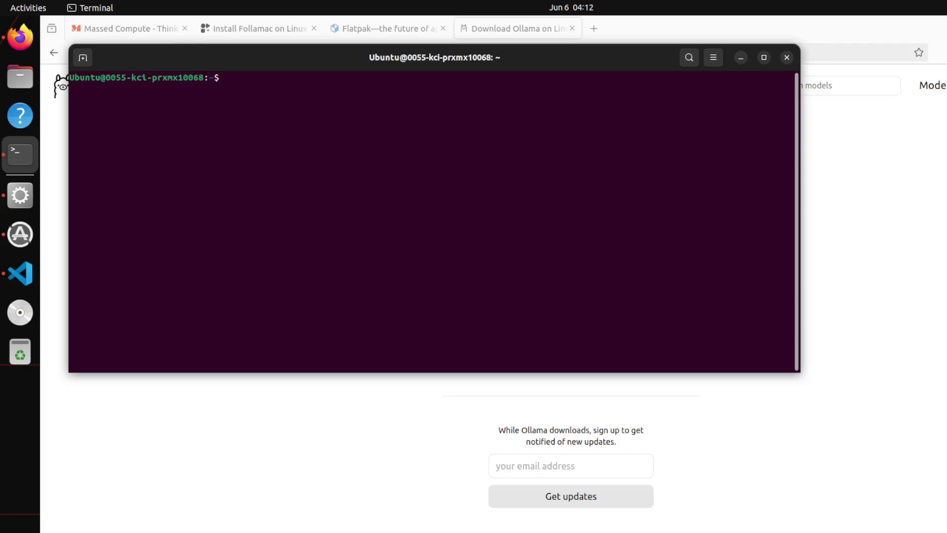
{"action": "type", "text": "ollama list"}
{"action": "key", "text": "Return"}
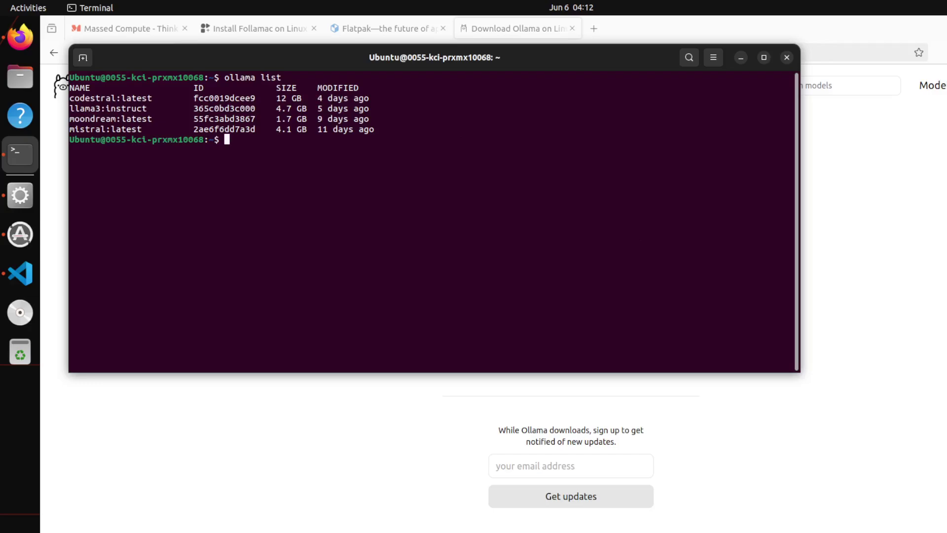
{"action": "type", "text": "oll"}
{"action": "type", "text": "pulll llama3"}
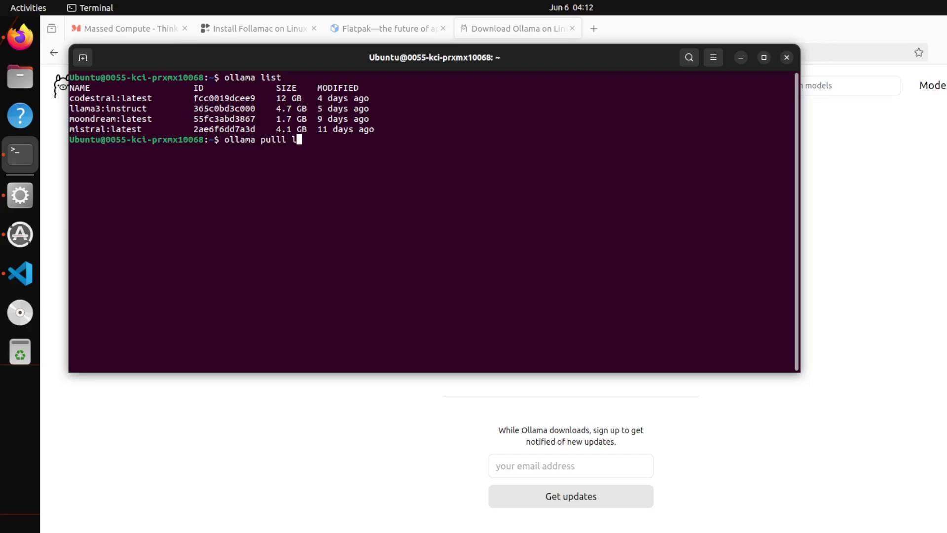
{"action": "key", "text": "BackSpace"}
{"action": "key", "text": "BackSpace"}
{"action": "key", "text": "BackSpace"}
{"action": "key", "text": "BackSpace"}
{"action": "key", "text": "BackSpace"}
{"action": "key", "text": "BackSpace"}
{"action": "key", "text": "BackSpace"}
{"action": "key", "text": "BackSpace"}
{"action": "key", "text": "BackSpace"}
{"action": "key", "text": "BackSpace"}
{"action": "key", "text": "BackSpace"}
{"action": "key", "text": "BackSpace"}
{"action": "key", "text": "BackSpace"}
{"action": "key", "text": "BackSpace"}
{"action": "key", "text": "BackSpace"}
{"action": "key", "text": "BackSpace"}
{"action": "key", "text": "BackSpace"}
{"action": "key", "text": "BackSpace"}
{"action": "key", "text": "BackSpace"}
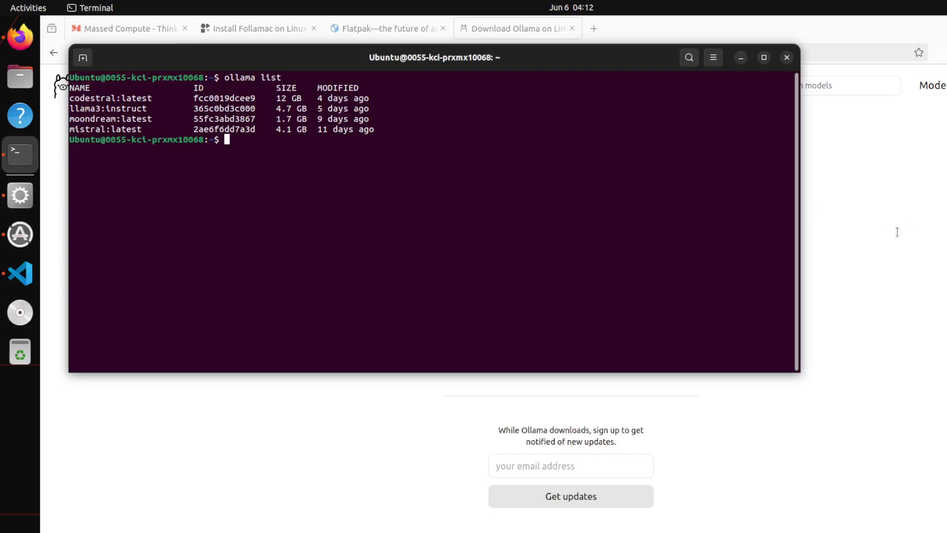
- Return to the browser and open the Ubuntu setup instructions on the Flatpak website
{"action": "left_click", "coordinate": [741, 60]}
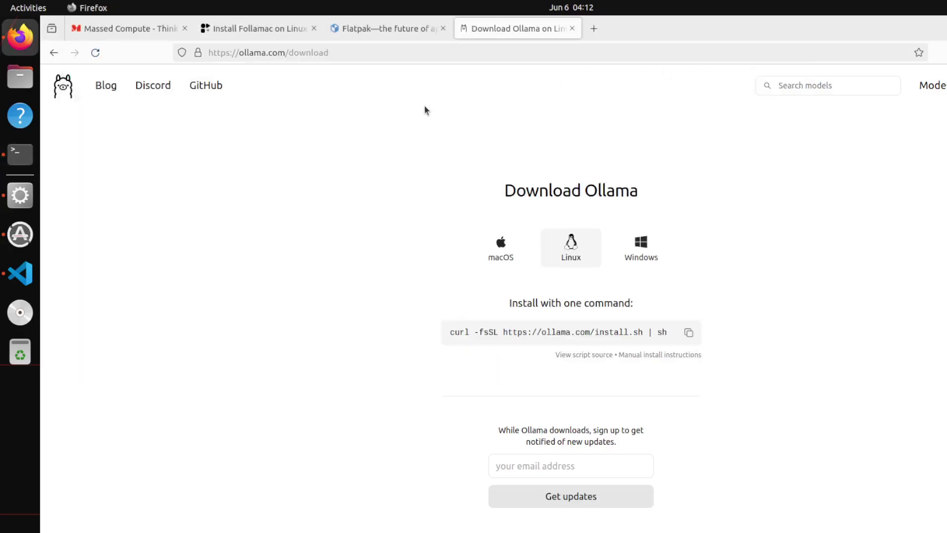
{"action": "left_click", "coordinate": [377, 27]}
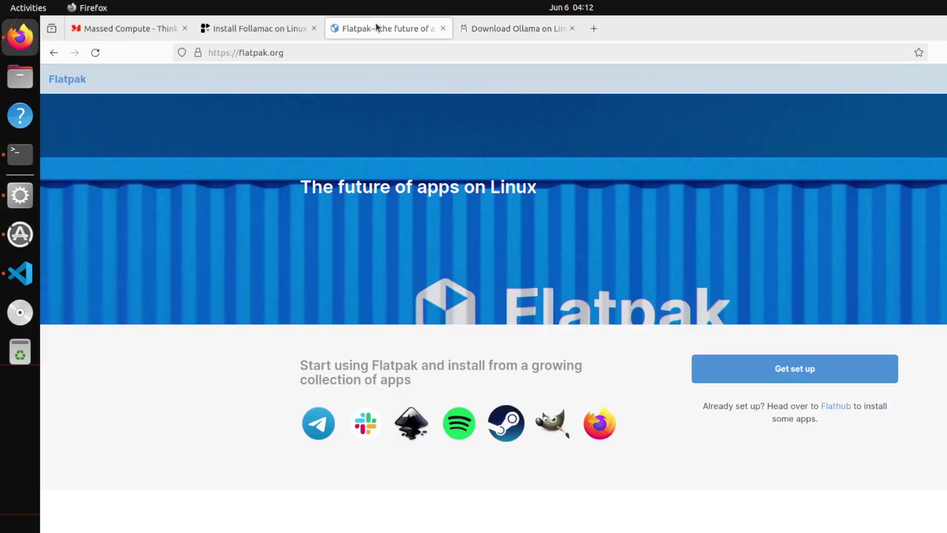
{"action": "left_click", "coordinate": [771, 371]}
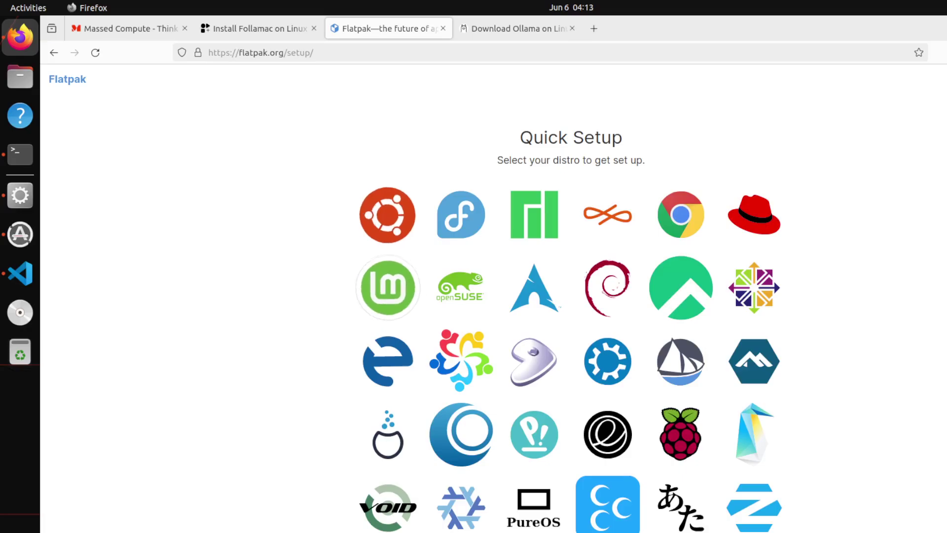
{"action": "left_click", "coordinate": [384, 223]}
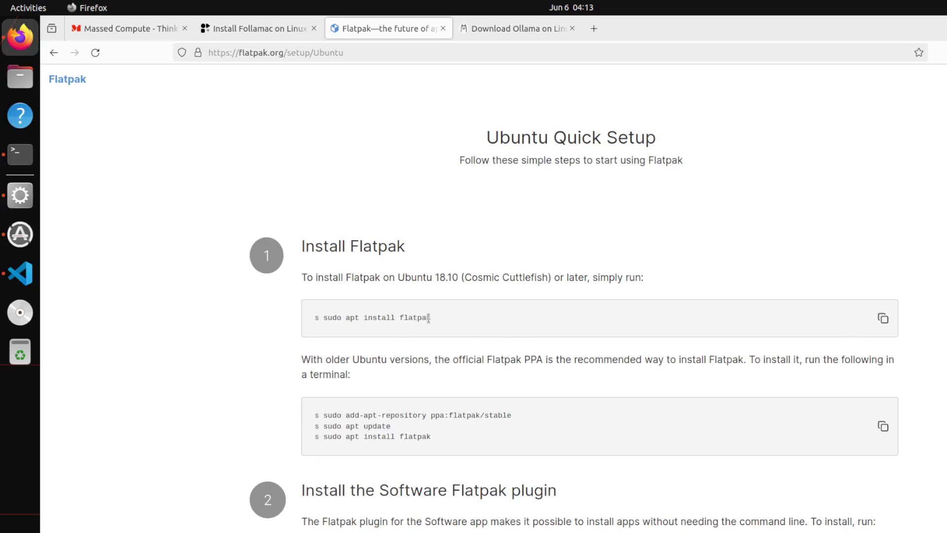
- Copy the Flatpak install command, run "sudo apt install flatpak" in the terminal and accept the installation
{"action": "left_click", "coordinate": [882, 319]}
{"action": "left_click", "coordinate": [20, 154]}
{"action": "right_click", "coordinate": [373, 185]}
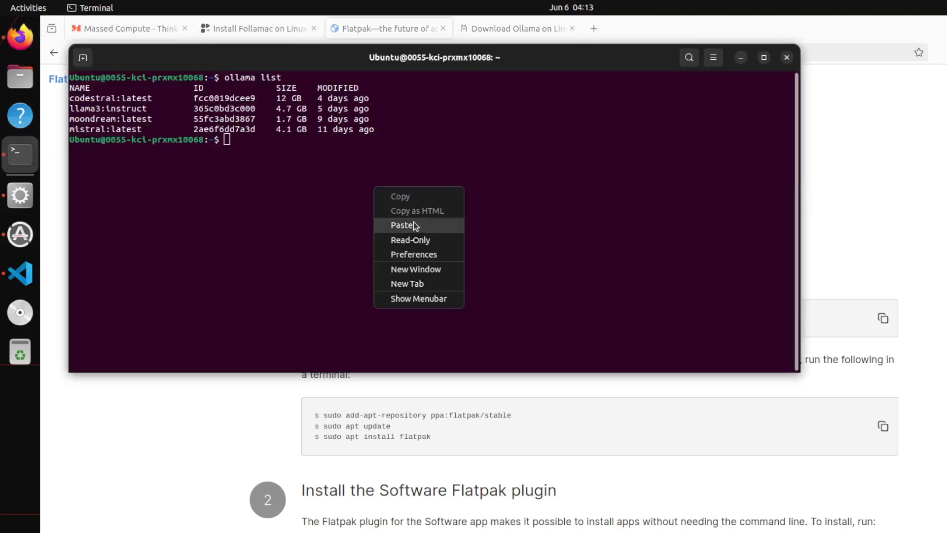
{"action": "key", "text": "Return"}
{"action": "key", "text": "Return"}
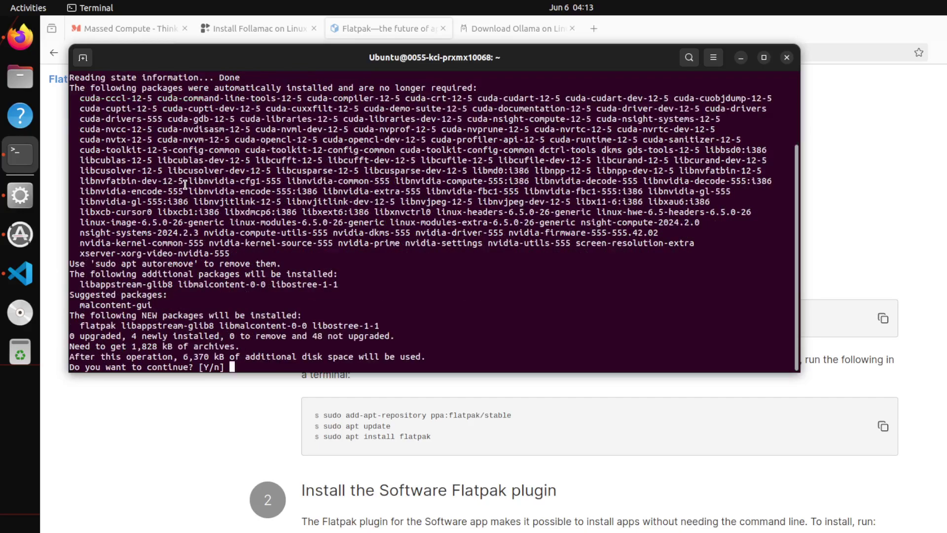
{"action": "type", "text": "Y"}
{"action": "key", "text": "Return"}
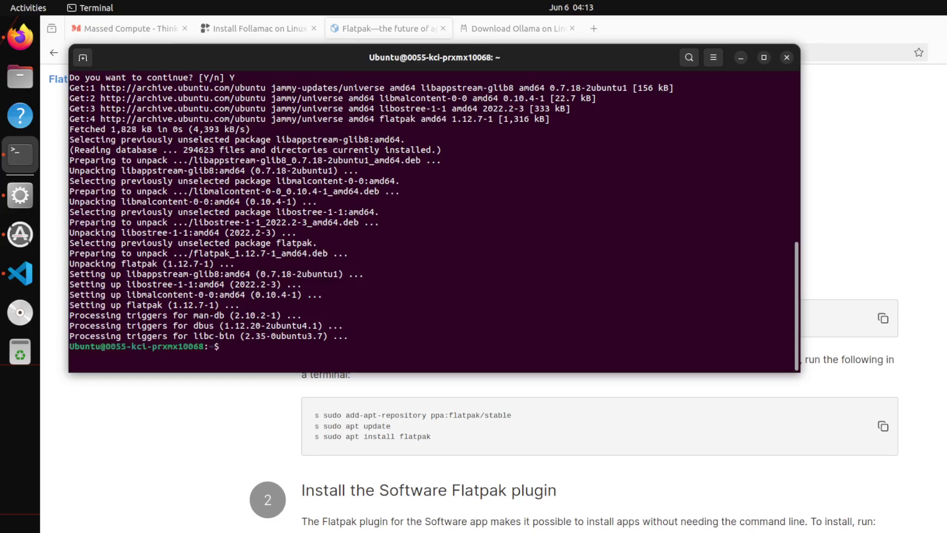
- Copy the Software plugin command from the setup page, run "sudo apt install gnome-software-plugin-flatpak" in the terminal and accept the installation
{"action": "key", "text": "alt+Tab"}
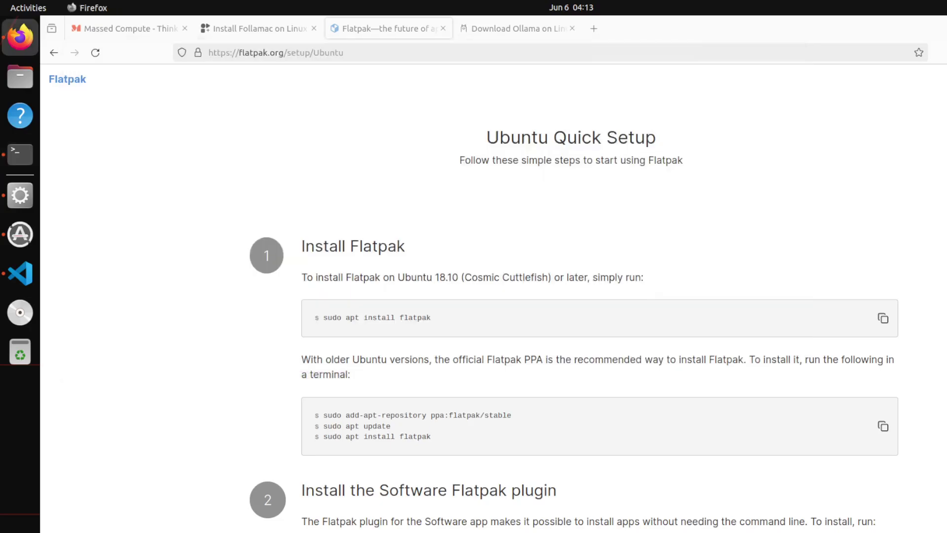
{"action": "left_click", "coordinate": [883, 427]}
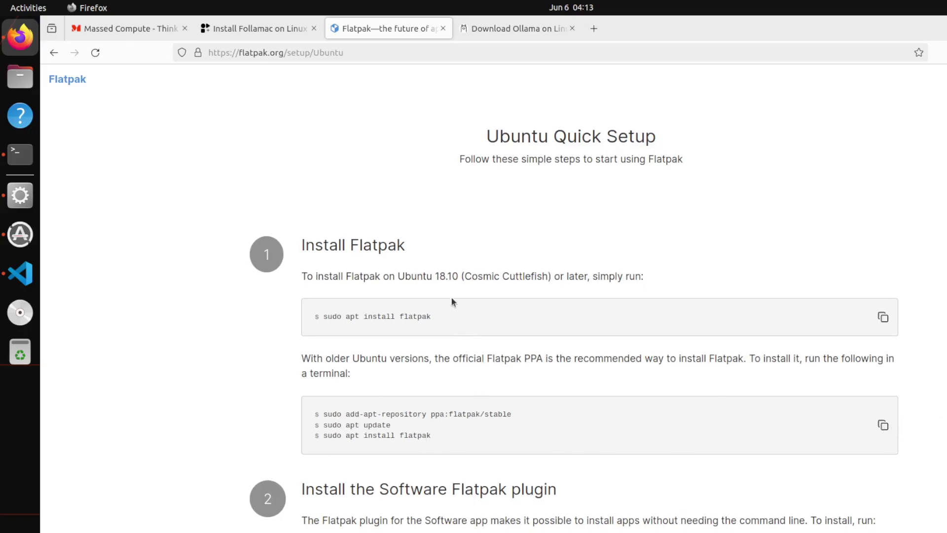
{"action": "scroll", "coordinate": [439, 291], "scroll_direction": "down", "scroll_amount": 3}
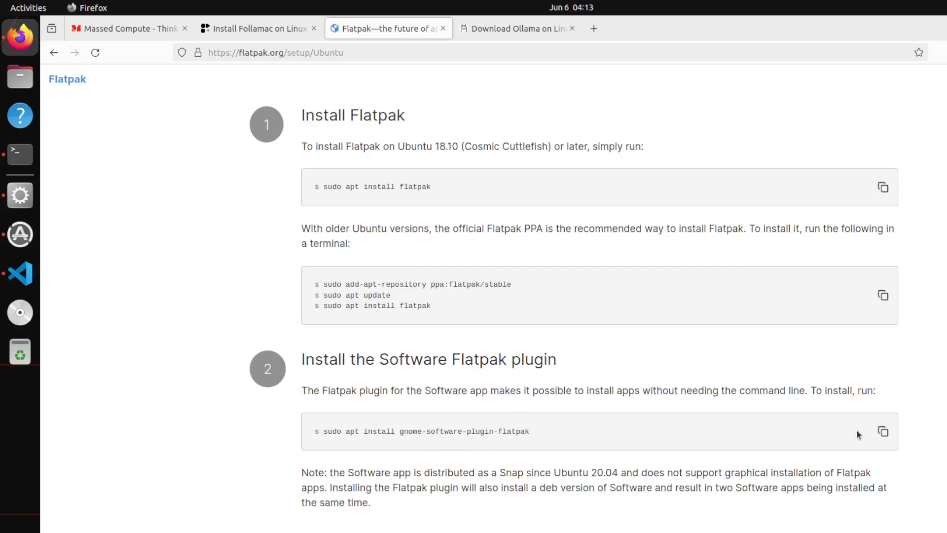
{"action": "left_click", "coordinate": [883, 431]}
{"action": "left_click", "coordinate": [19, 154]}
{"action": "right_click", "coordinate": [465, 262]}
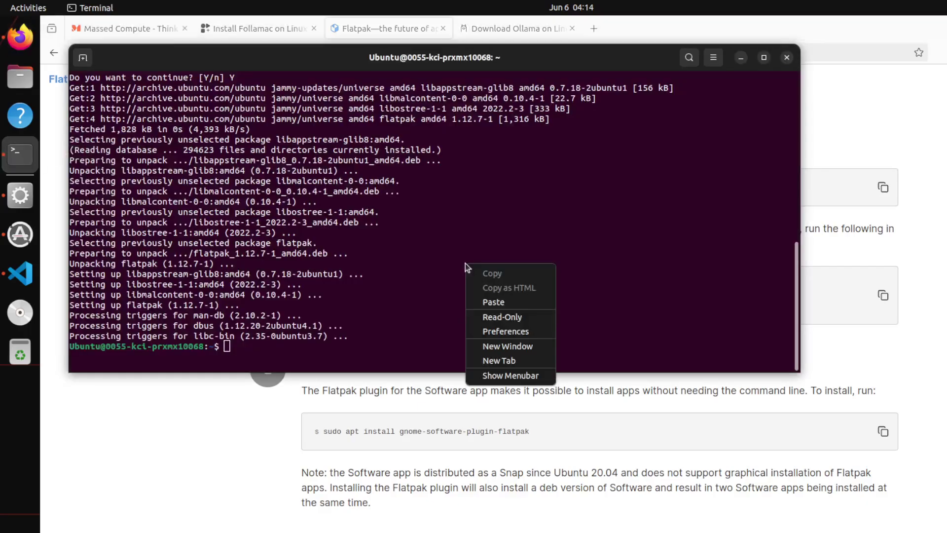
{"action": "left_click", "coordinate": [510, 304]}
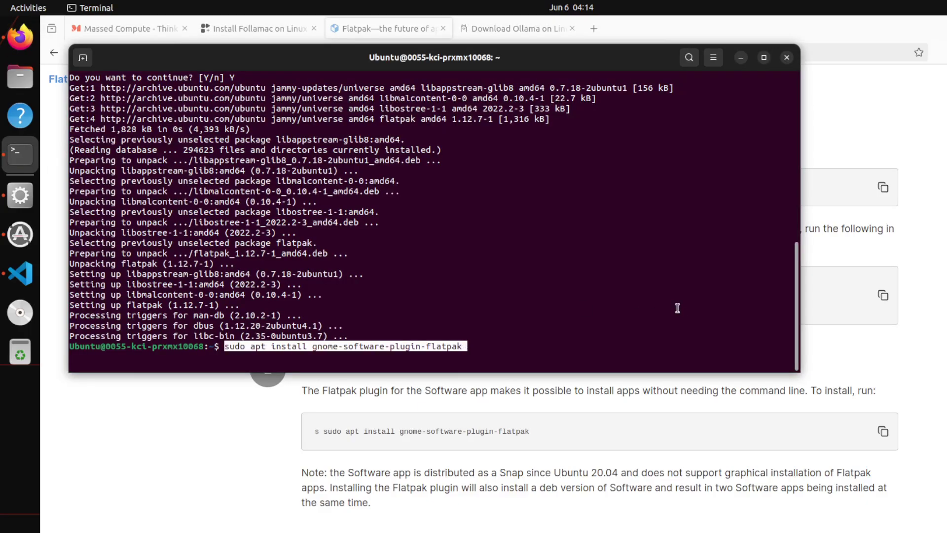
{"action": "key", "text": "Return"}
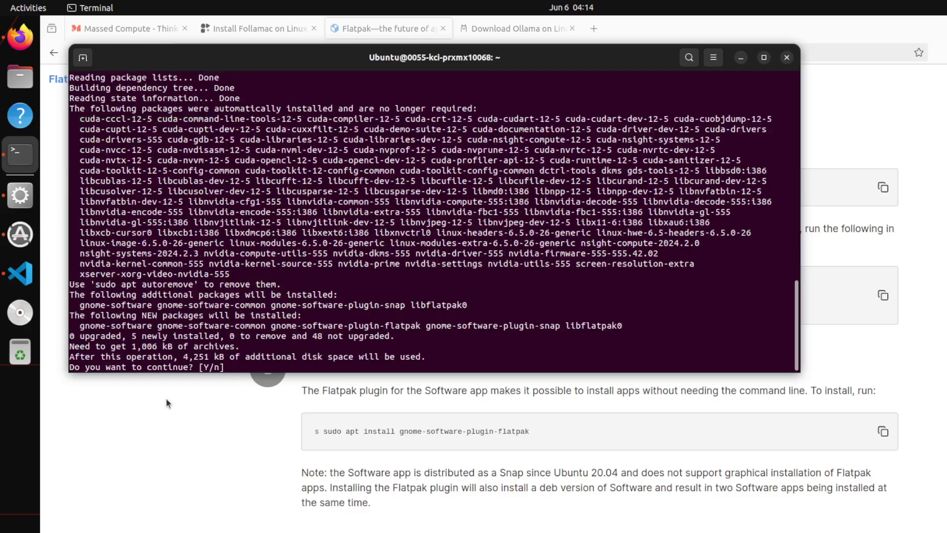
{"action": "type", "text": "Y"}
{"action": "key", "text": "Return"}
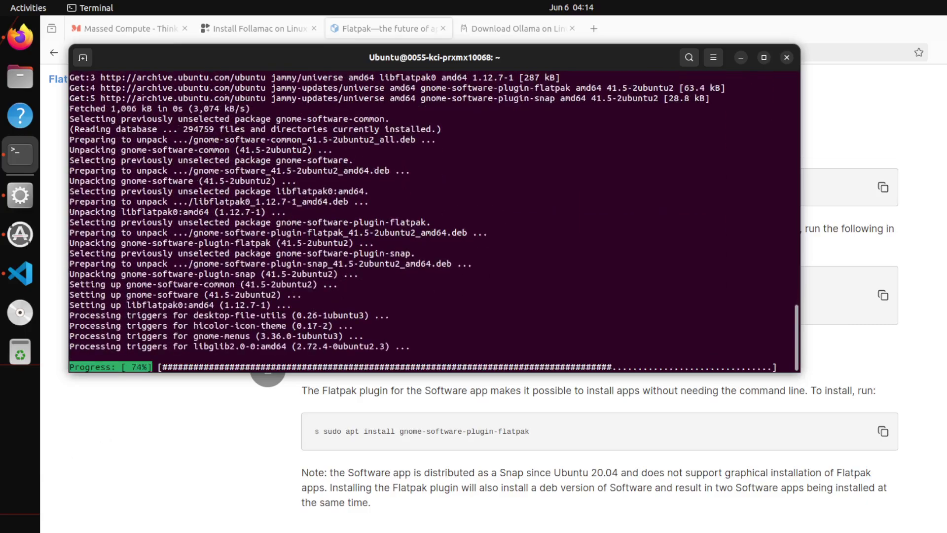
{"action": "scroll", "coordinate": [543, 434], "scroll_direction": "down", "scroll_amount": 5}
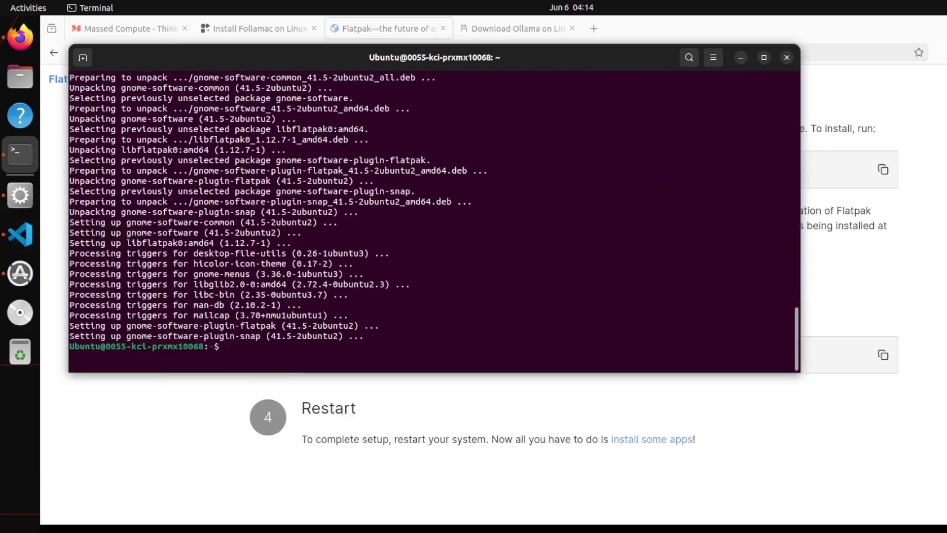
{"action": "left_click", "coordinate": [352, 390]}
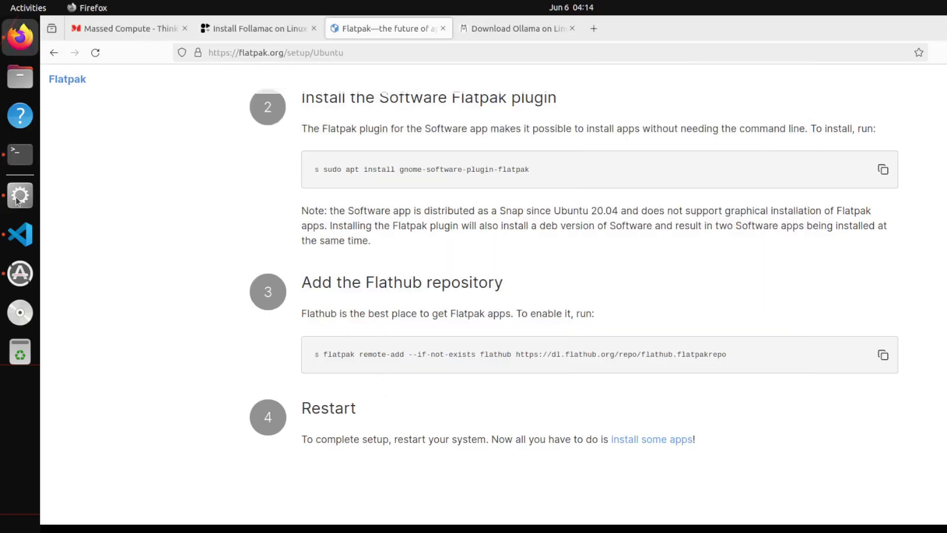
{"action": "left_click", "coordinate": [19, 154]}
{"action": "right_click", "coordinate": [510, 229]}
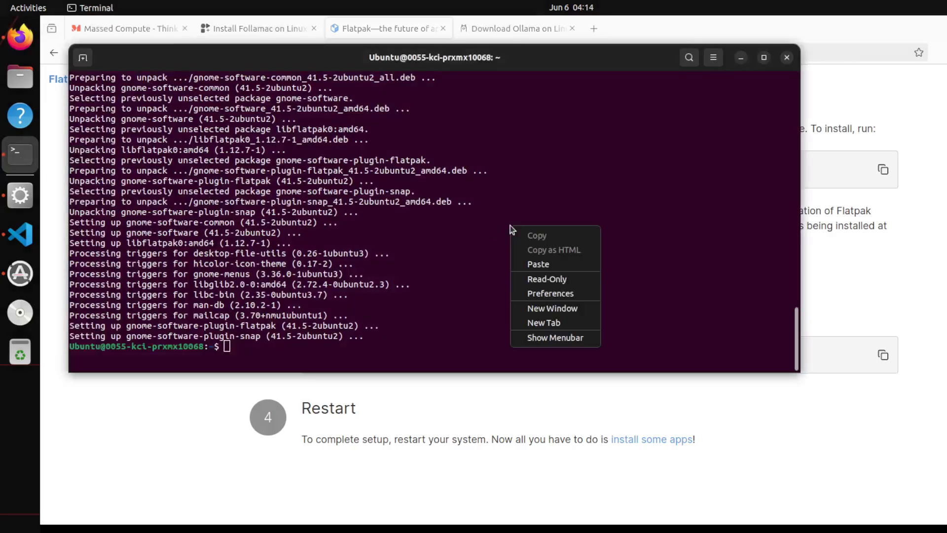
{"action": "left_click", "coordinate": [574, 265]}
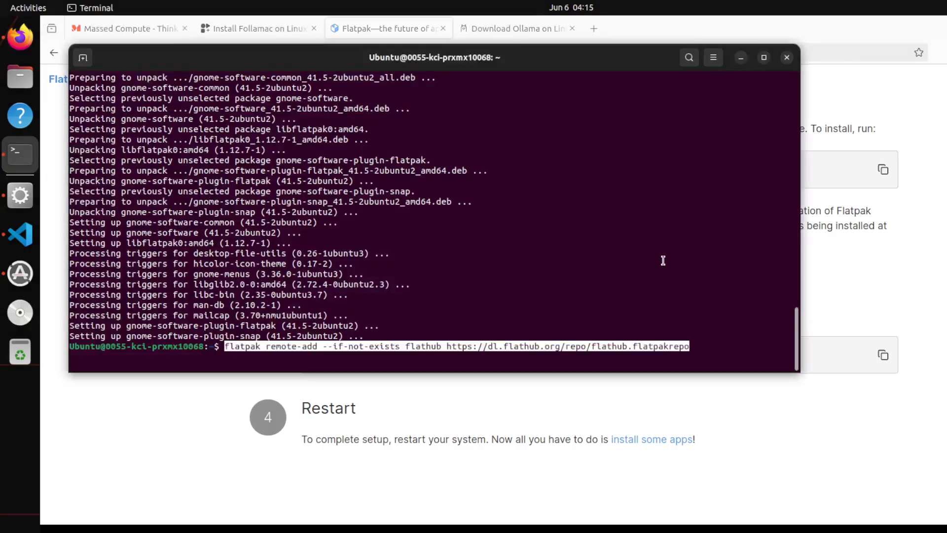
{"action": "key", "text": "Return"}
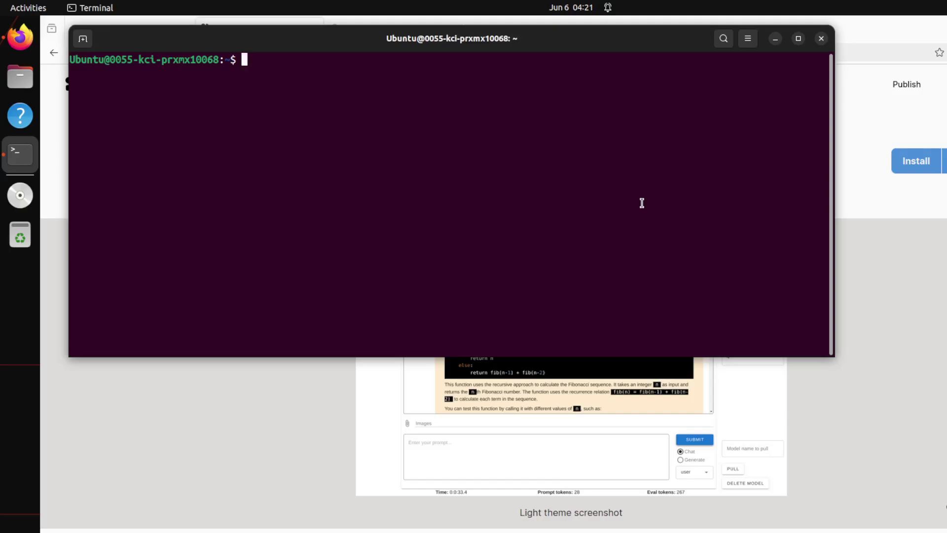
- Clear the terminal, check the Flatpak version with "flatpak --version" and list the local Ollama models with "ollama list"
{"action": "type", "text": "clear"}
{"action": "key", "text": "Return"}
{"action": "type", "text": "flatpak --version"}
{"action": "key", "text": "Return"}
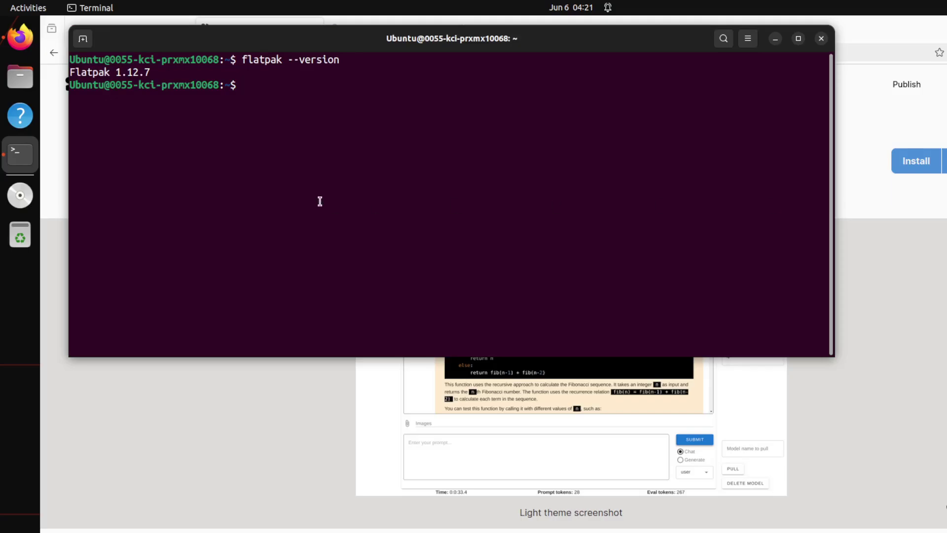
{"action": "type", "text": "ollama list"}
{"action": "key", "text": "Return"}
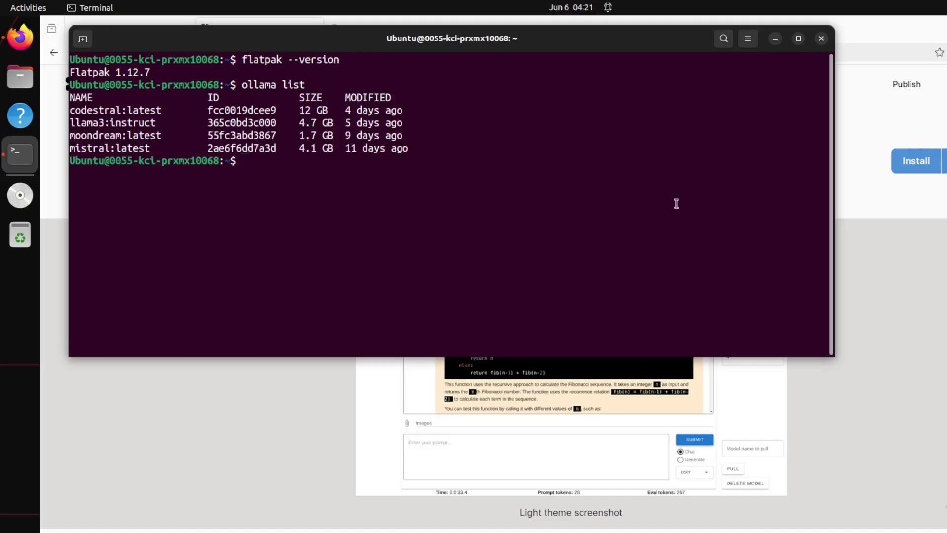
- Copy Follamac's manual install command from its Flathub page and run "flatpak install flathub io.github.pejuko.follamac" in the terminal
{"action": "left_click", "coordinate": [879, 210]}
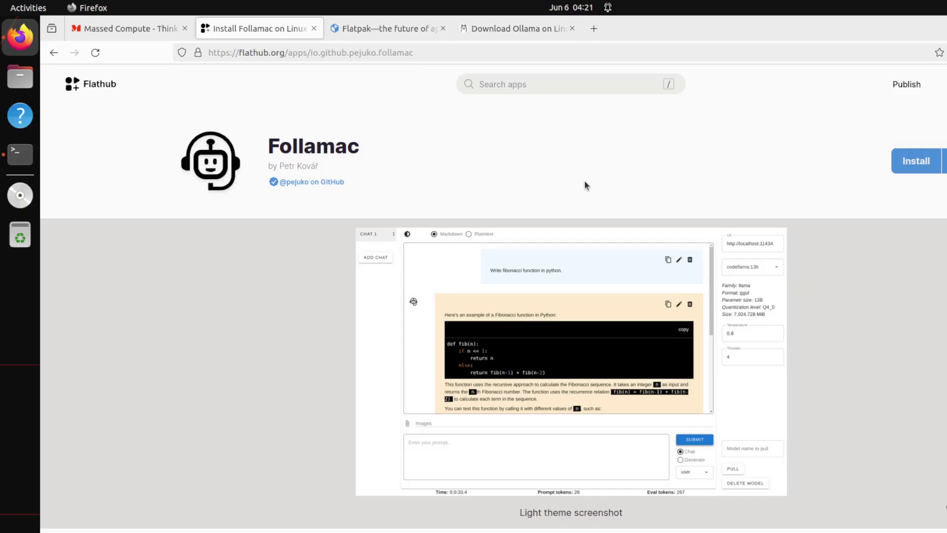
{"action": "left_click", "coordinate": [917, 163]}
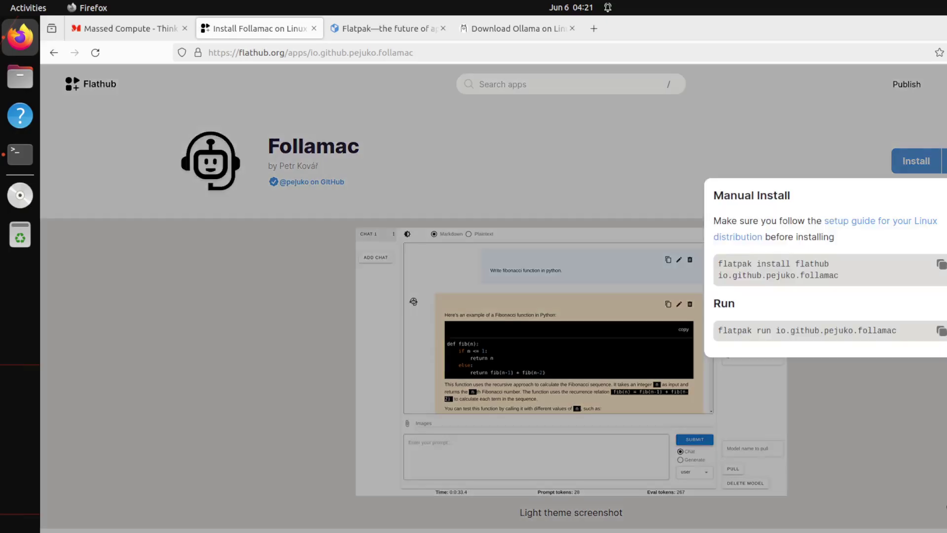
{"action": "left_click", "coordinate": [942, 266]}
{"action": "left_click", "coordinate": [20, 154]}
{"action": "right_click", "coordinate": [279, 214]}
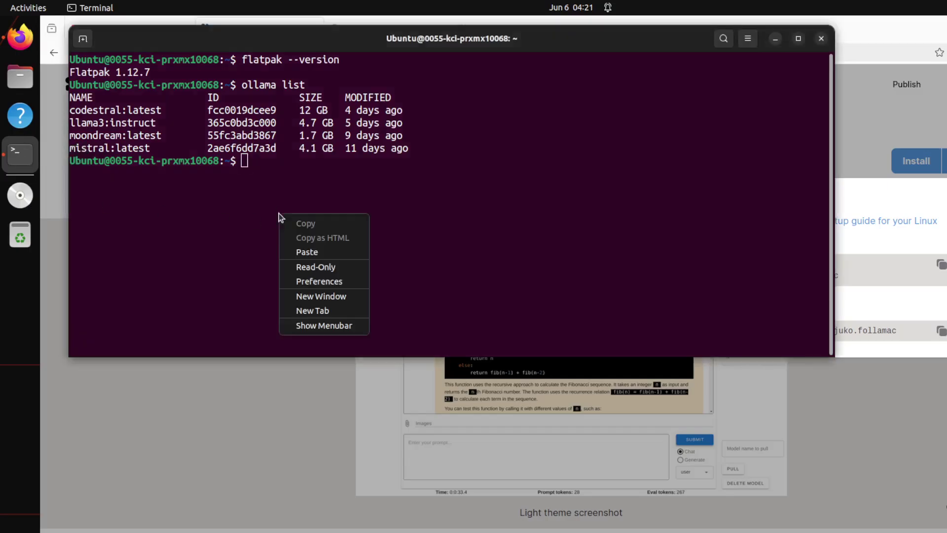
{"action": "left_click", "coordinate": [334, 253]}
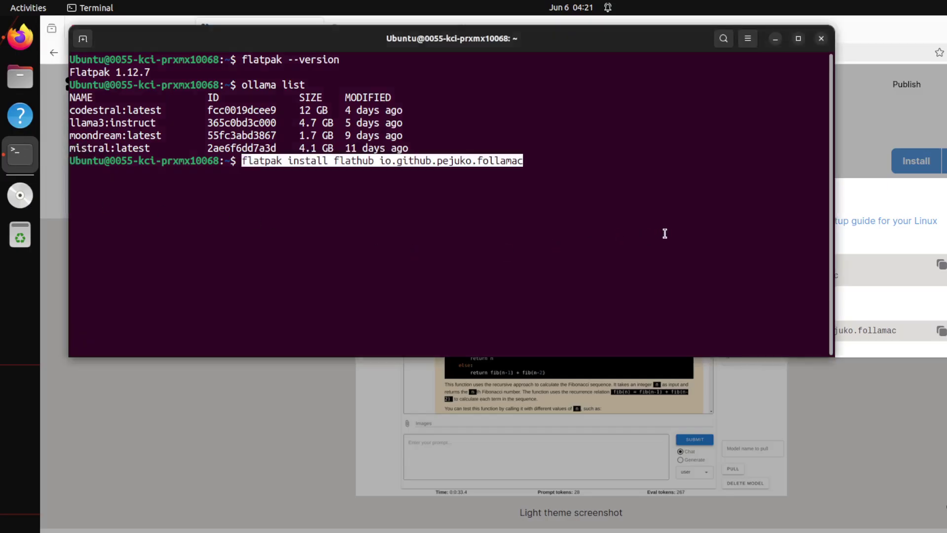
{"action": "key", "text": "Return"}
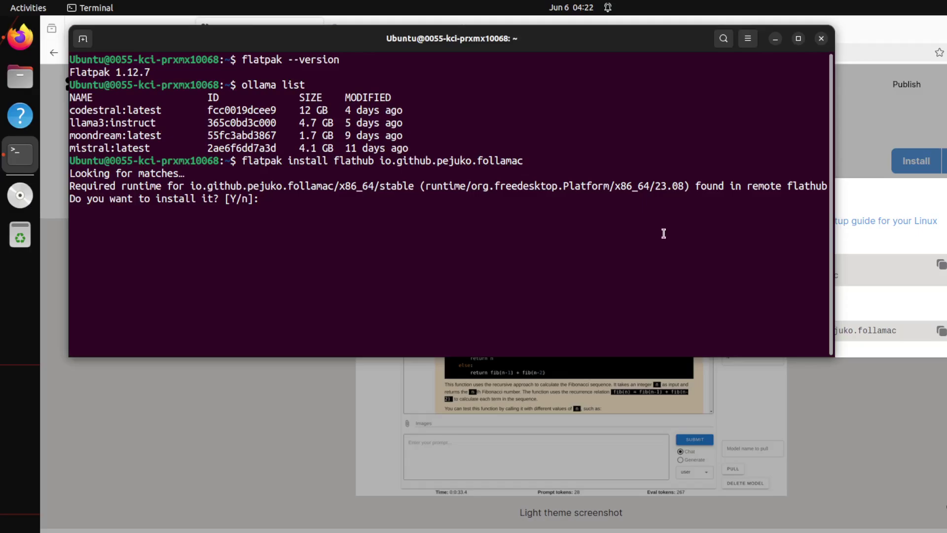
- Accept installing the required runtime and proceed with the changes to the system installation
{"action": "type", "text": "Y"}
{"action": "key", "text": "Return"}
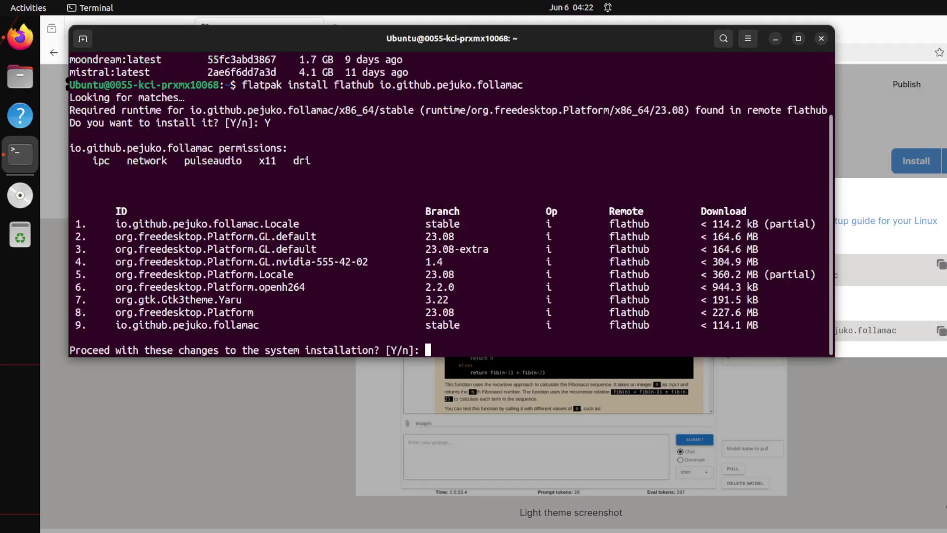
{"action": "type", "text": "Y"}
{"action": "key", "text": "Return"}
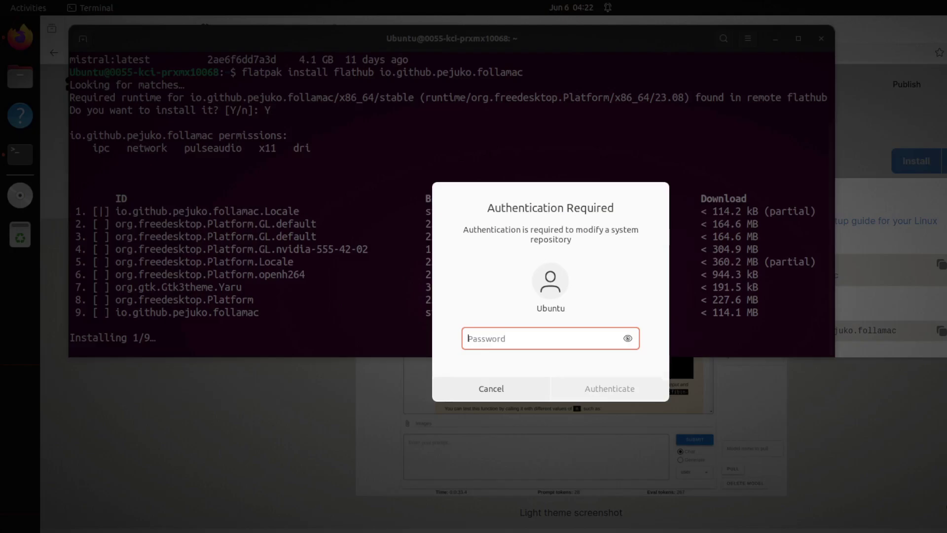
- Enter the account password to authorize modifying the system repository, and again to authorize the software installation
{"action": "key", "text": "ctrl+v"}
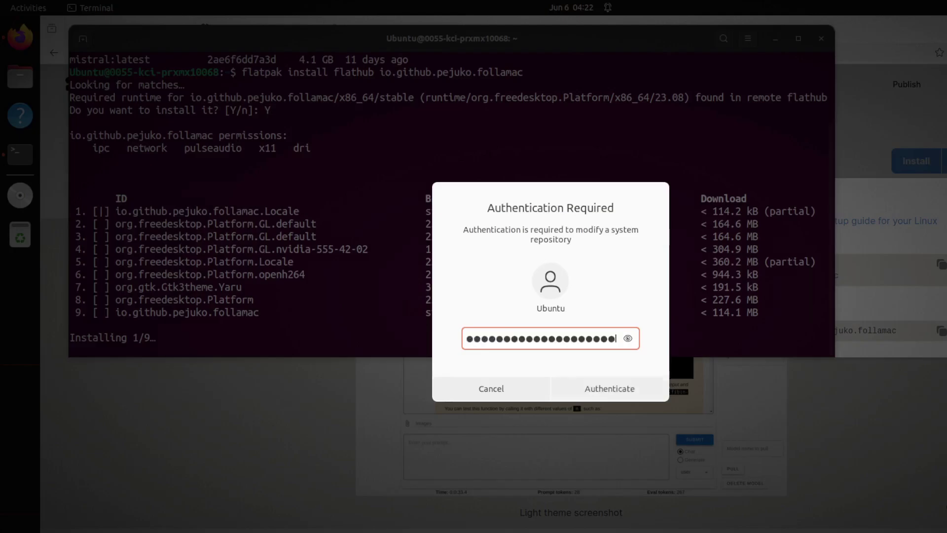
{"action": "left_click", "coordinate": [624, 395]}
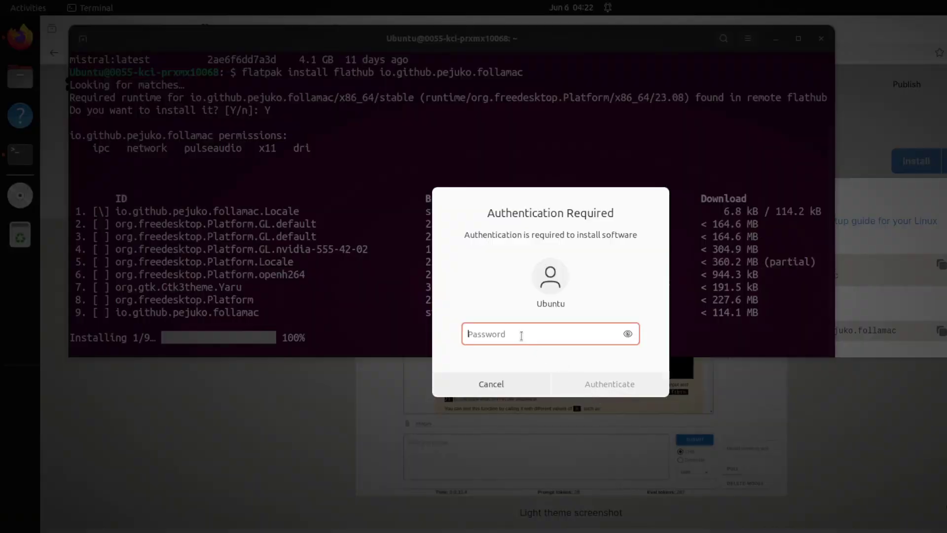
{"action": "key", "text": "ctrl+v"}
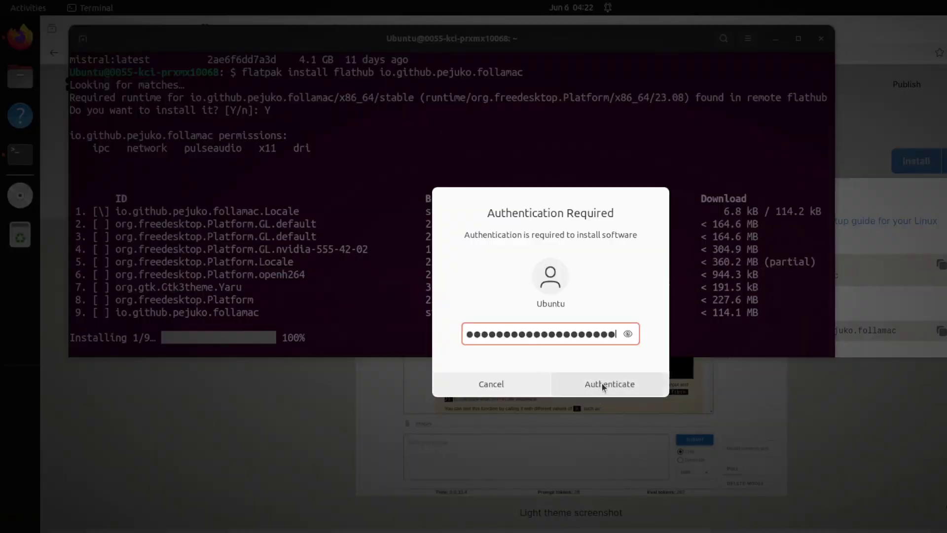
{"action": "left_click", "coordinate": [603, 383]}
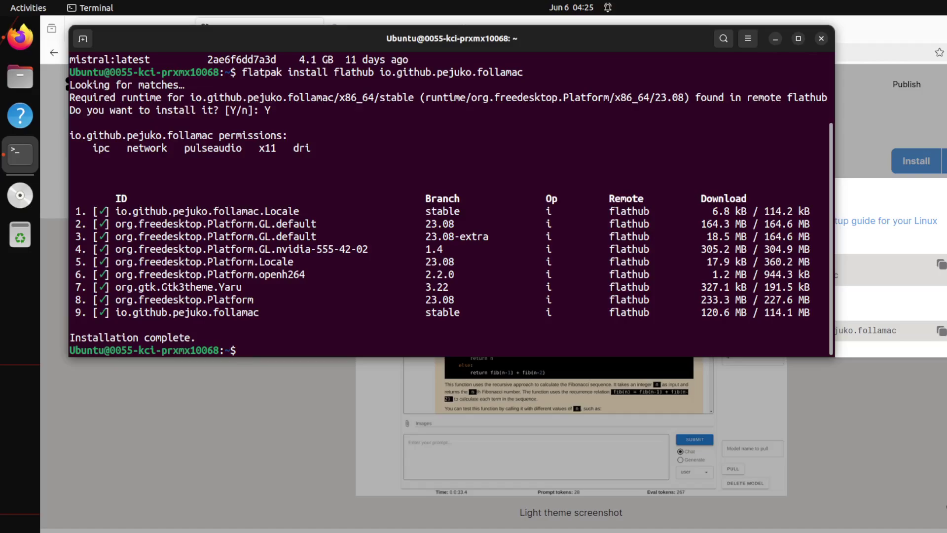
- Copy Follamac's run command from its Flathub page and launch the app with "flatpak run io.github.pejuko.follamac" in the terminal
{"action": "left_click", "coordinate": [942, 330]}
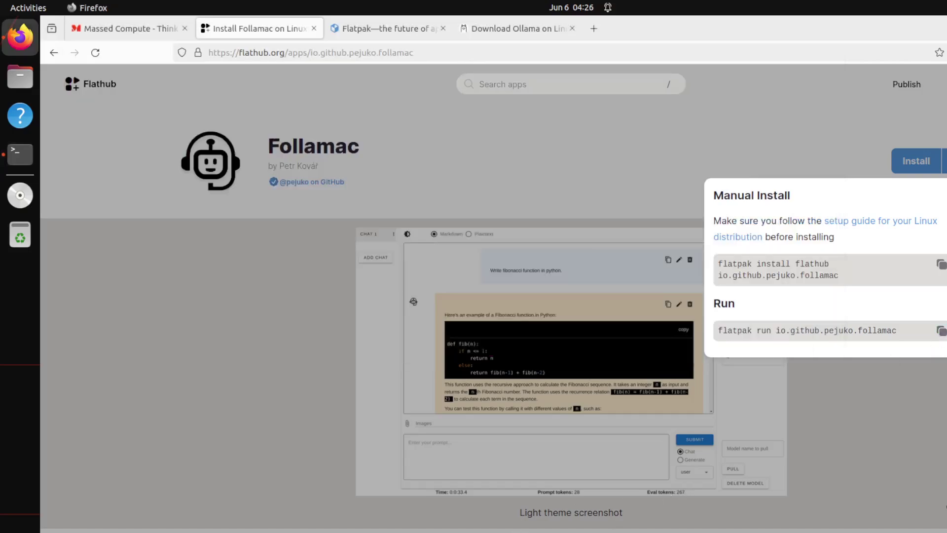
{"action": "left_click", "coordinate": [20, 154]}
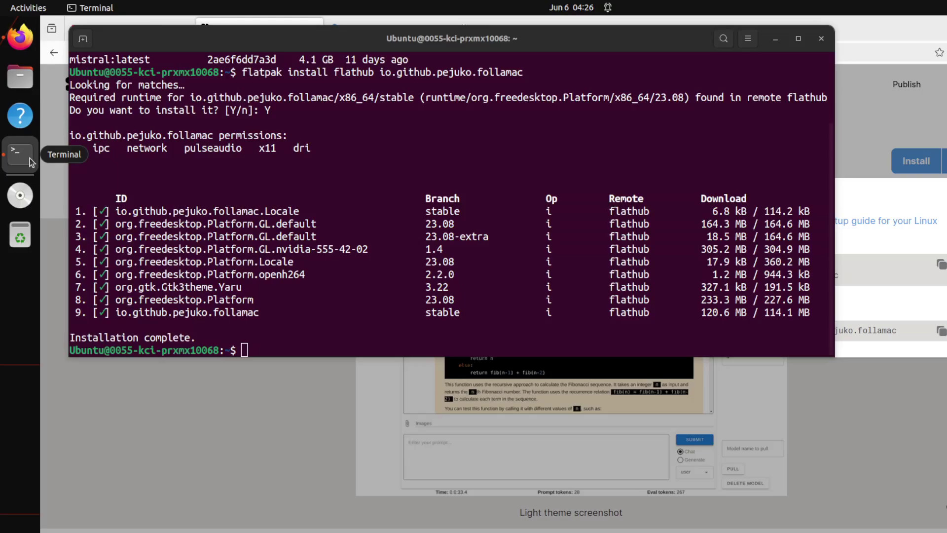
{"action": "right_click", "coordinate": [383, 237]}
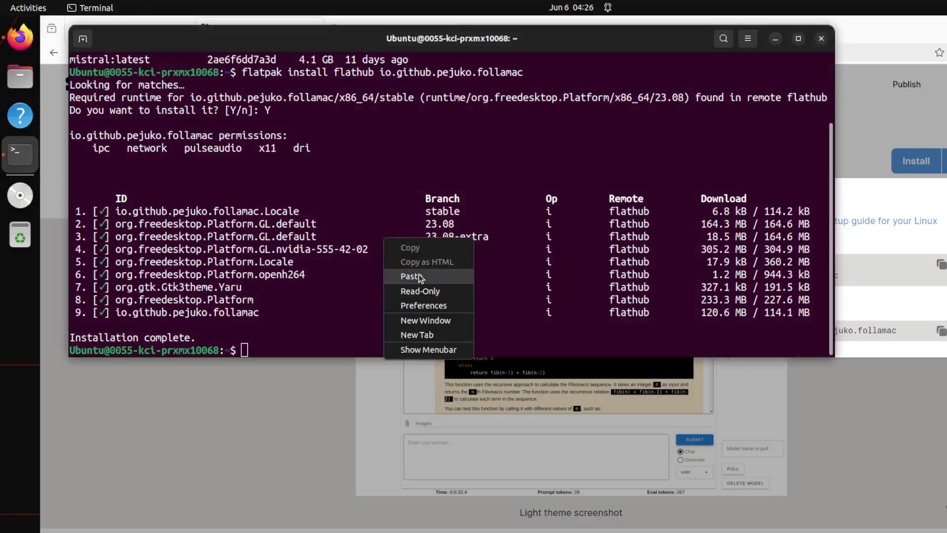
{"action": "left_click", "coordinate": [553, 280]}
{"action": "key", "text": "ctrl+shift+v"}
{"action": "key", "text": "Return"}
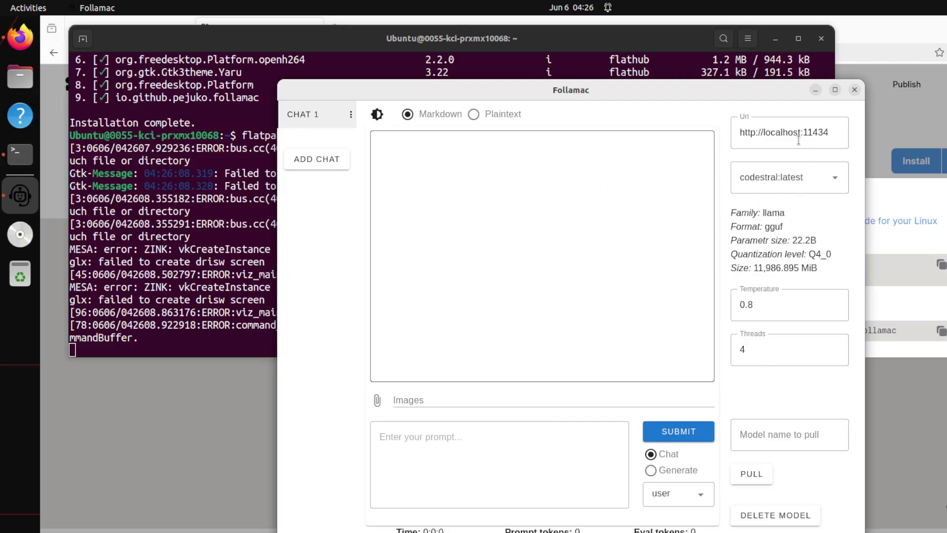
- Check the list of available models in Follamac and pull the "phi" model
{"action": "left_click", "coordinate": [837, 180]}
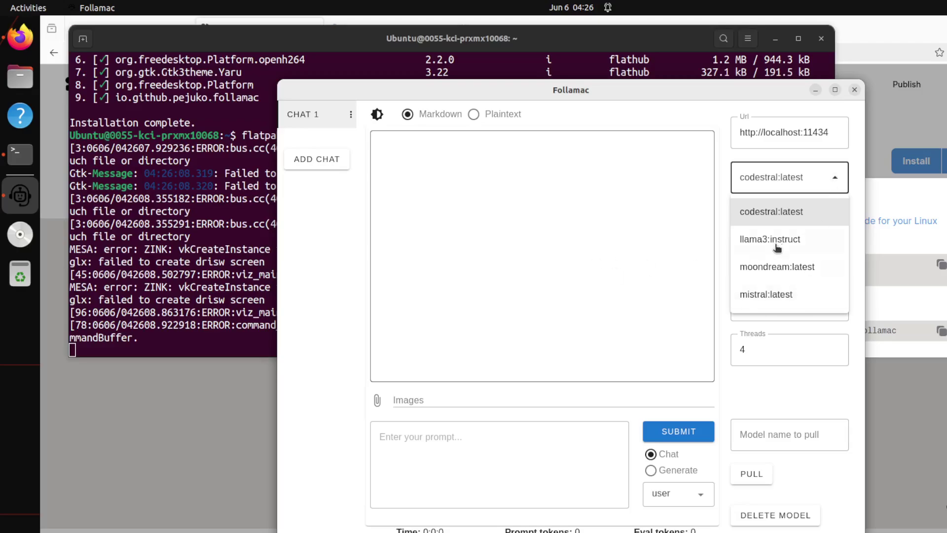
{"action": "left_click", "coordinate": [656, 269]}
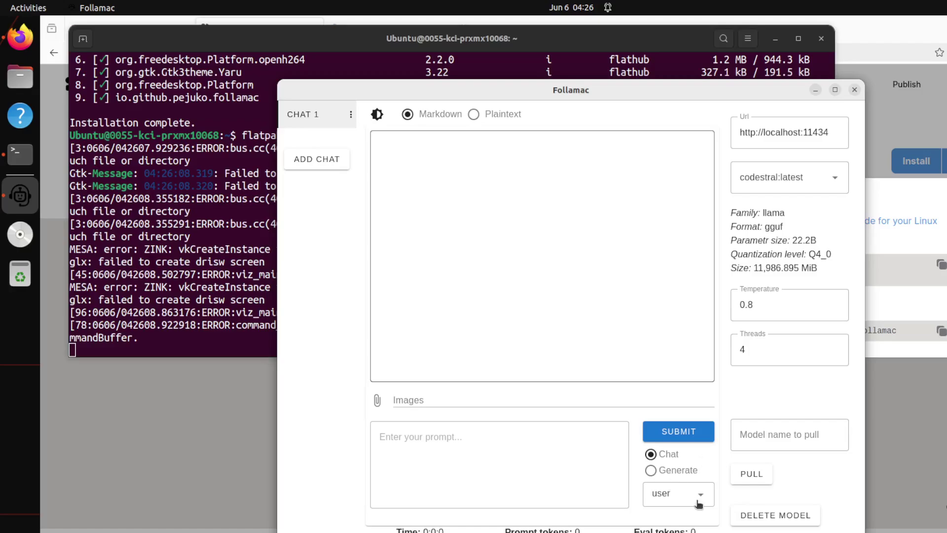
{"action": "left_click", "coordinate": [768, 437]}
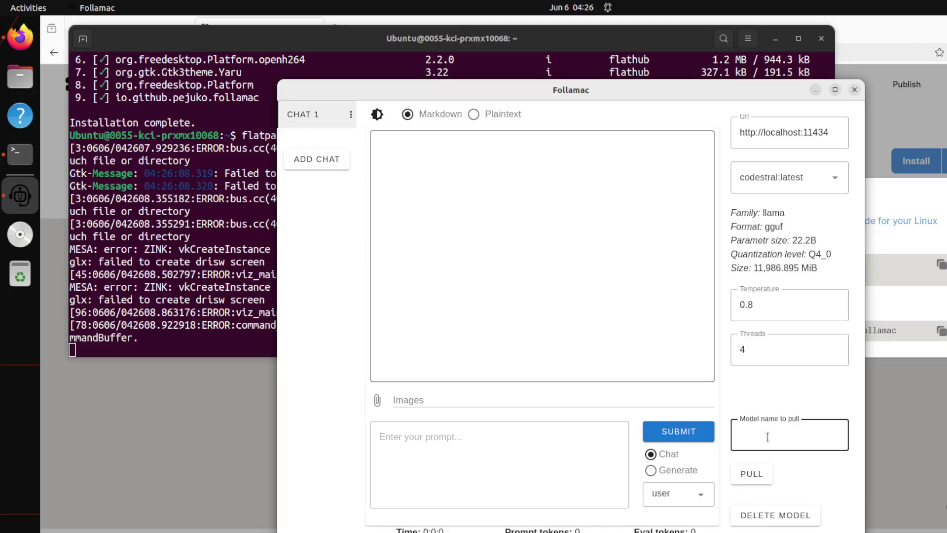
{"action": "type", "text": "l"}
{"action": "type", "text": "phi"}
{"action": "left_click", "coordinate": [767, 470]}
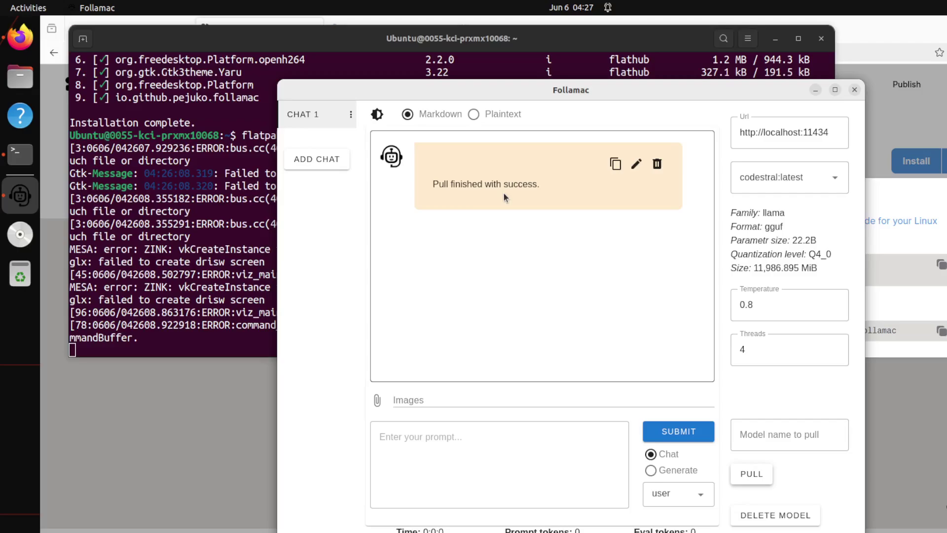
- Select the phi:latest model to view its details and switch back to codestral:latest
{"action": "left_click", "coordinate": [781, 182]}
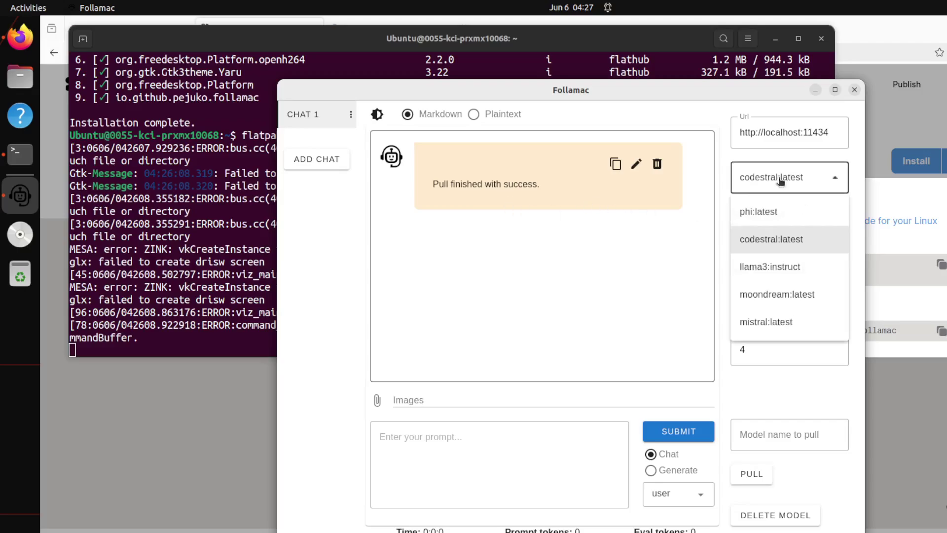
{"action": "left_click", "coordinate": [778, 213]}
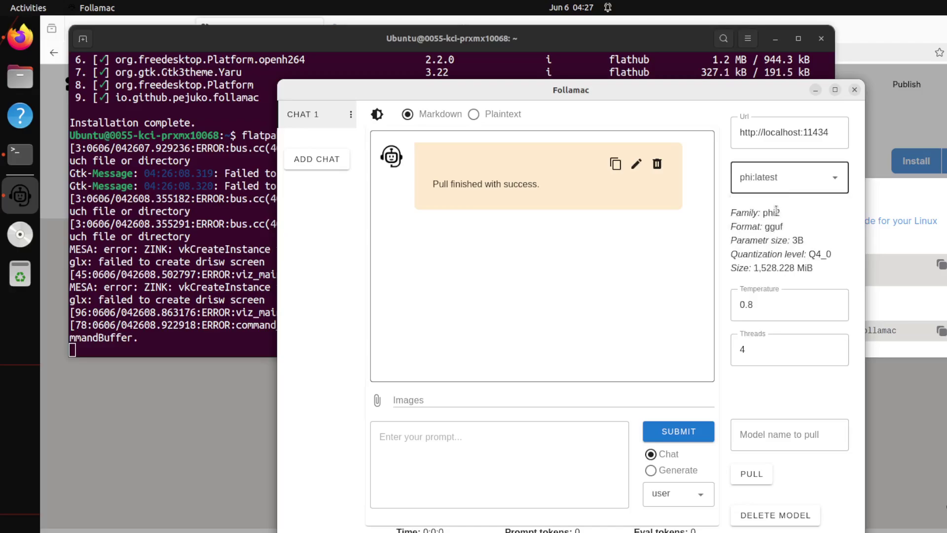
{"action": "left_click", "coordinate": [762, 181]}
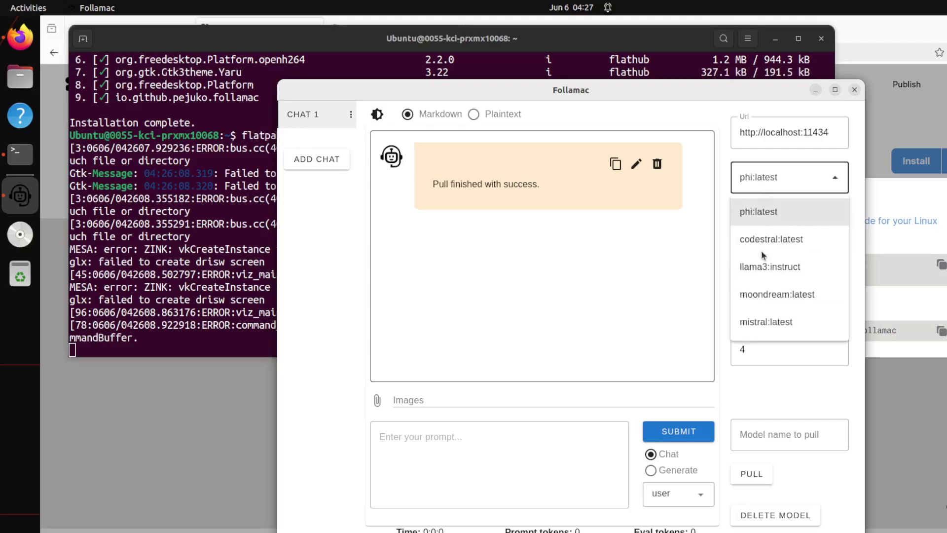
{"action": "left_click", "coordinate": [762, 242]}
- Submit the prompt "How is it going" to codestral:latest and read through its reply and statistics
{"action": "left_click", "coordinate": [510, 438]}
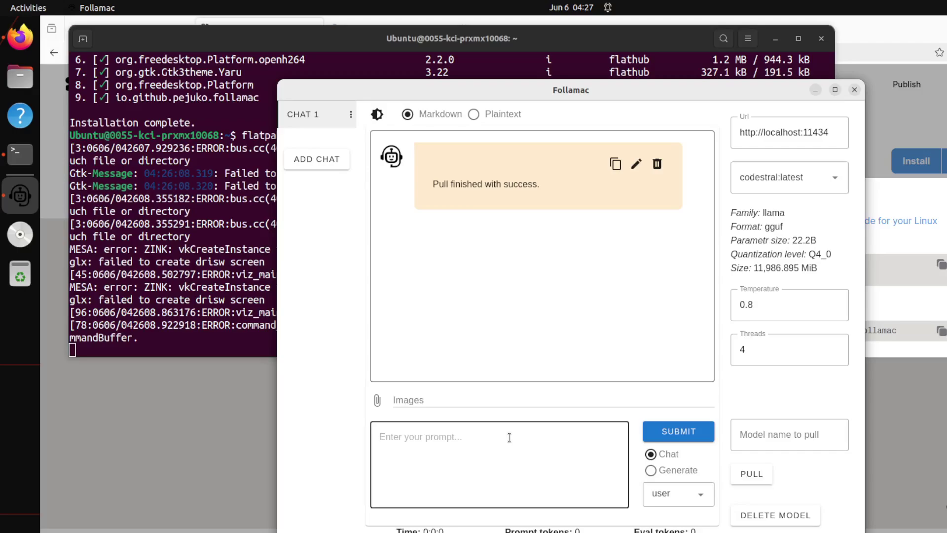
{"action": "type", "text": "How is it going"}
{"action": "left_click", "coordinate": [677, 433]}
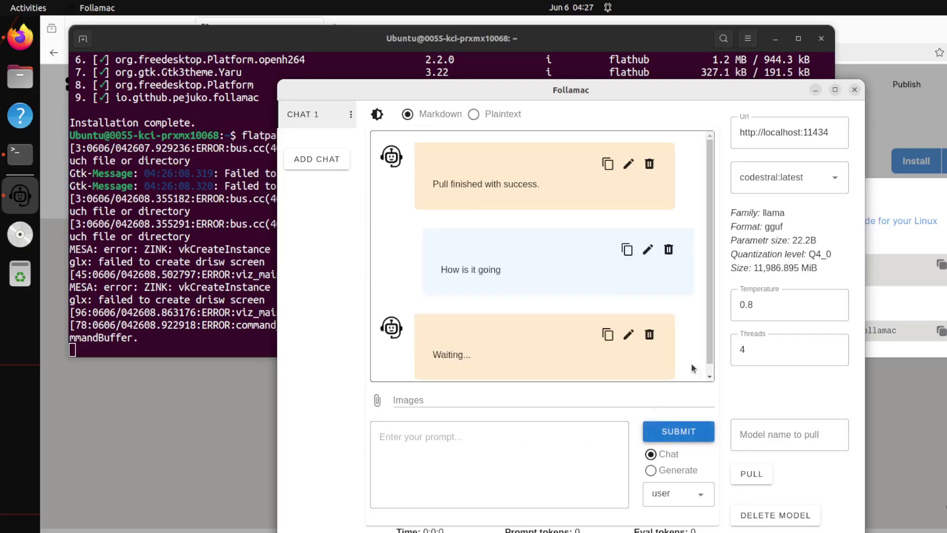
{"action": "left_click_drag", "start_coordinate": [711, 231], "coordinate": [712, 319]}
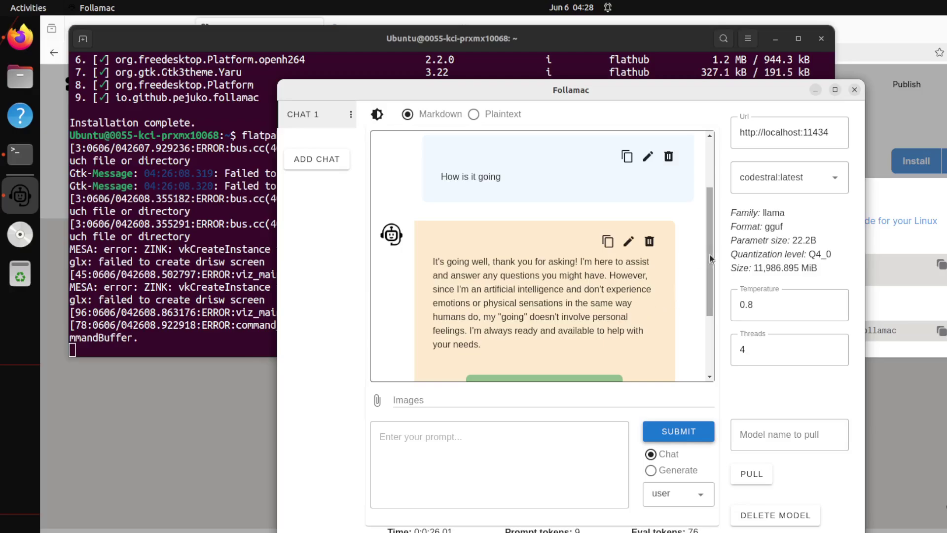
{"action": "scroll", "coordinate": [701, 355], "scroll_direction": "down", "scroll_amount": 2}
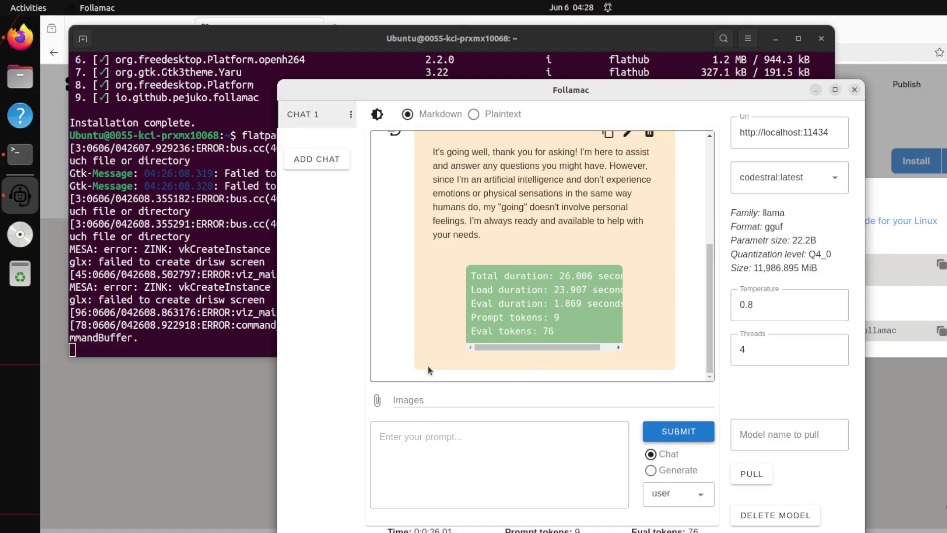
- Switch the chat model to moondream:latest and highlight its model details
{"action": "left_click", "coordinate": [777, 180]}
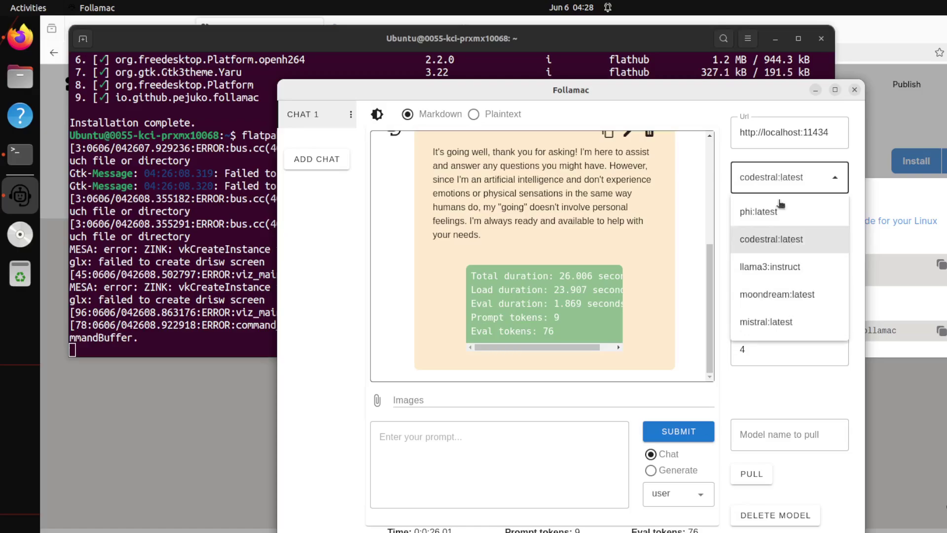
{"action": "left_click", "coordinate": [779, 299]}
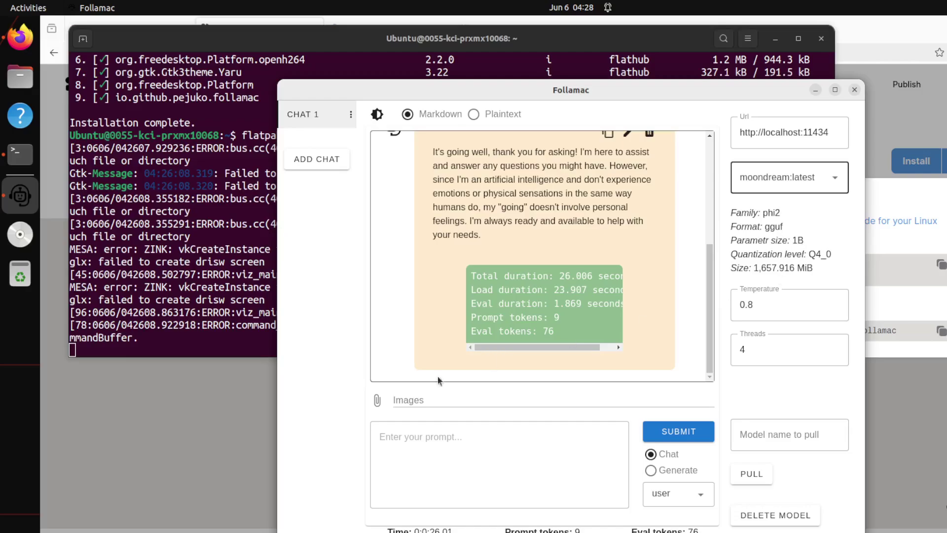
{"action": "left_click_drag", "start_coordinate": [737, 214], "coordinate": [806, 264]}
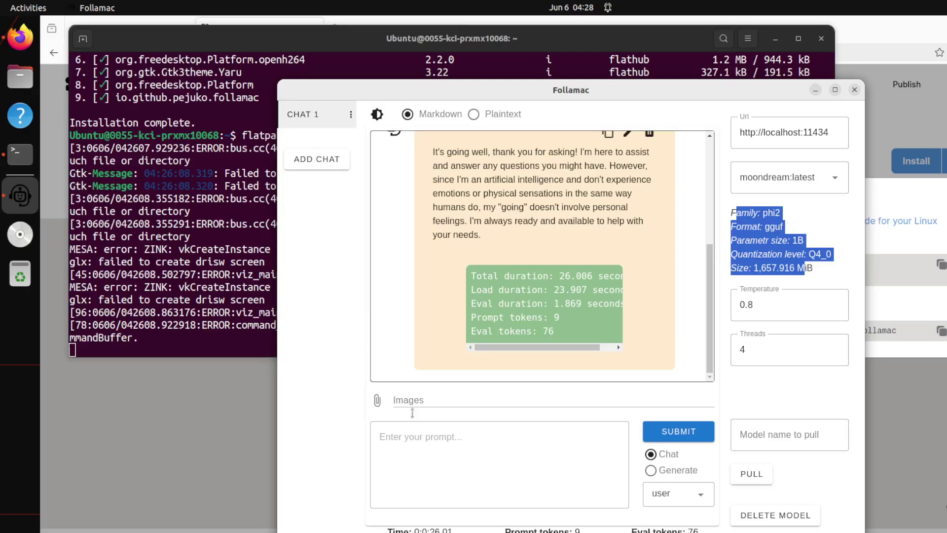
- Attach the image 4a.PNG from the recent files and submit it to moondream:latest with the prompt "describe the image"
{"action": "left_click", "coordinate": [378, 401]}
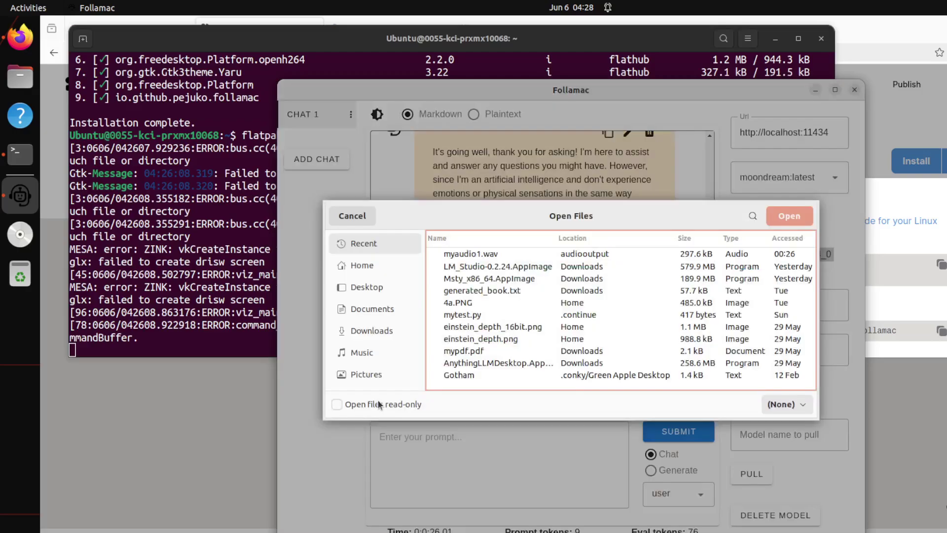
{"action": "double_click", "coordinate": [451, 303]}
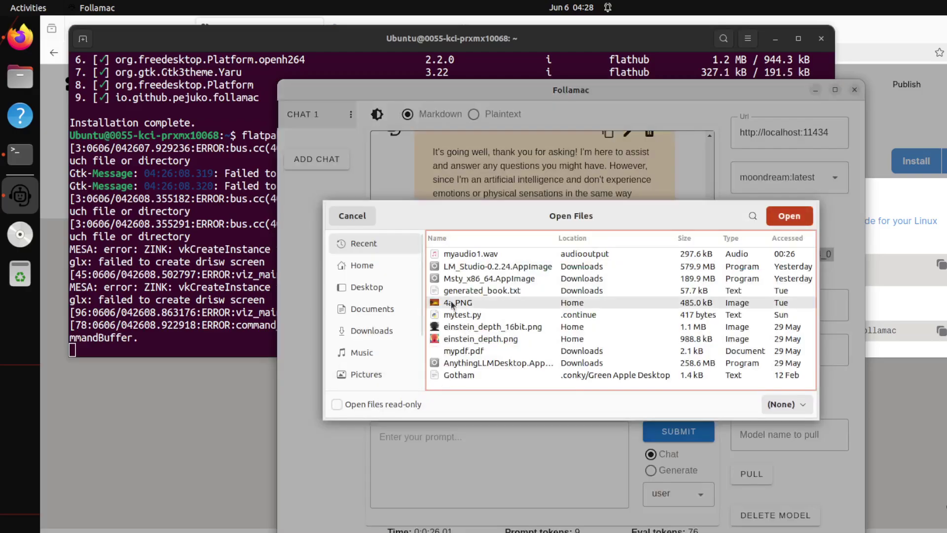
{"action": "left_click", "coordinate": [472, 445]}
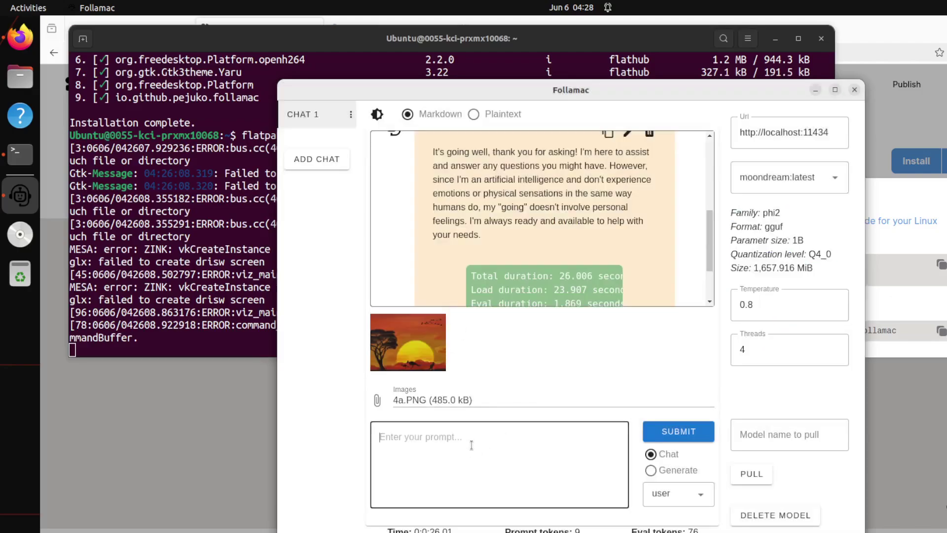
{"action": "type", "text": "describe the image"}
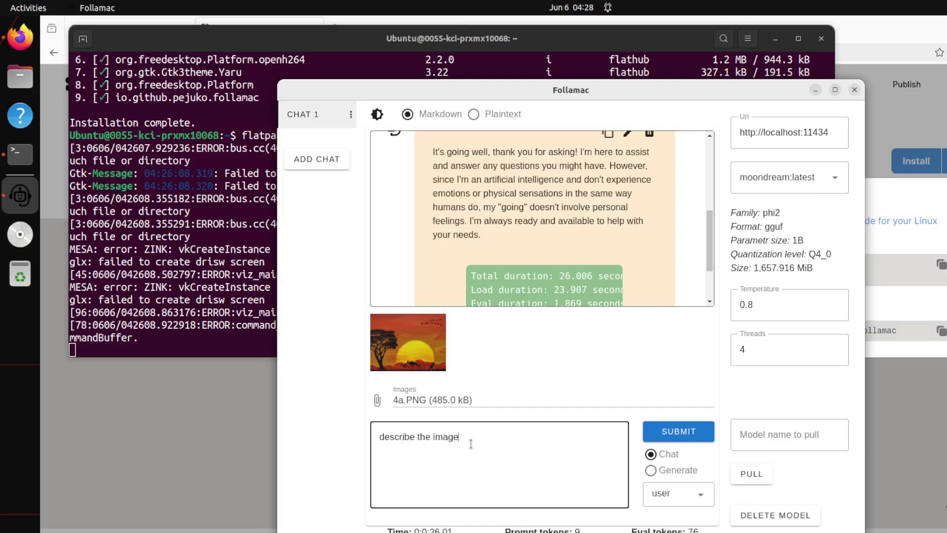
{"action": "left_click", "coordinate": [661, 433]}
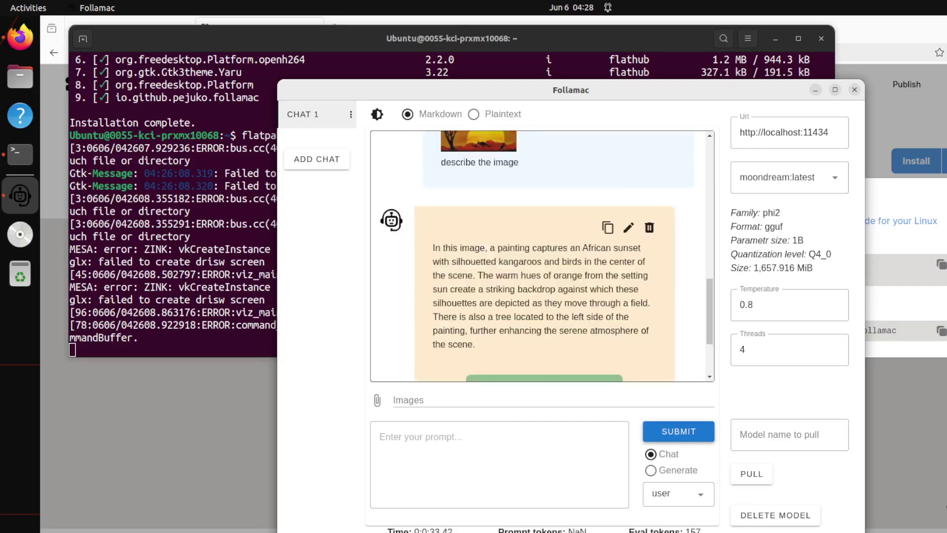
- Read through the image description with its duration and token statistics, and check which message roles are available
{"action": "scroll", "coordinate": [712, 289], "scroll_direction": "up", "scroll_amount": 3}
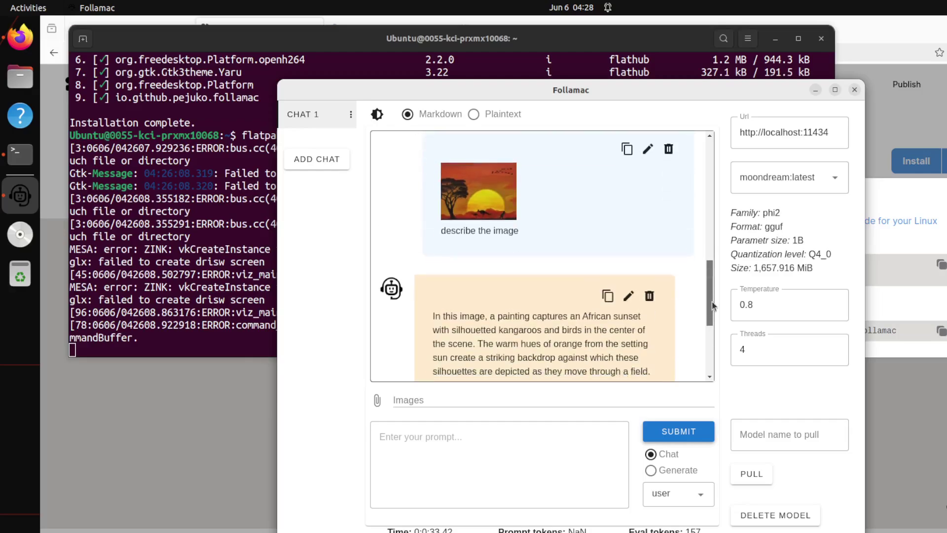
{"action": "scroll", "coordinate": [712, 301], "scroll_direction": "down", "scroll_amount": 2}
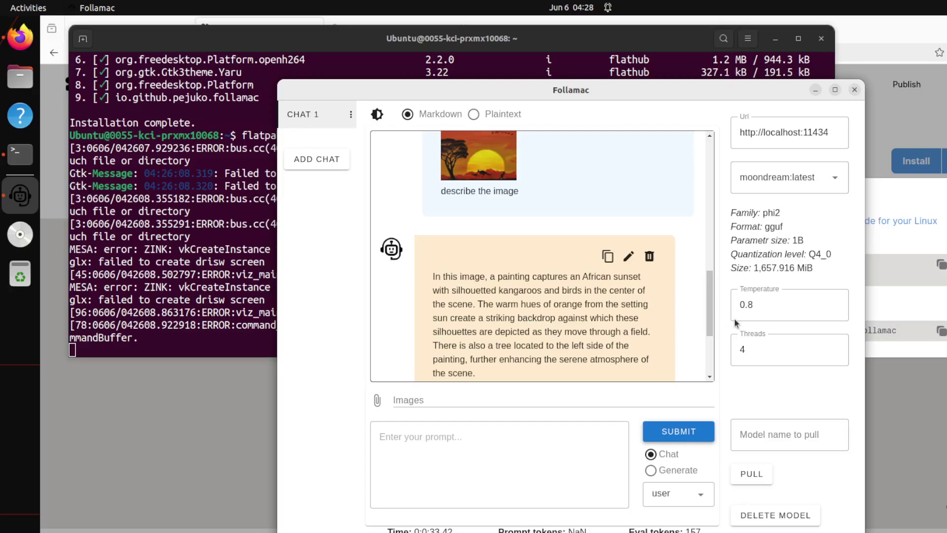
{"action": "left_click_drag", "start_coordinate": [710, 307], "coordinate": [708, 379]}
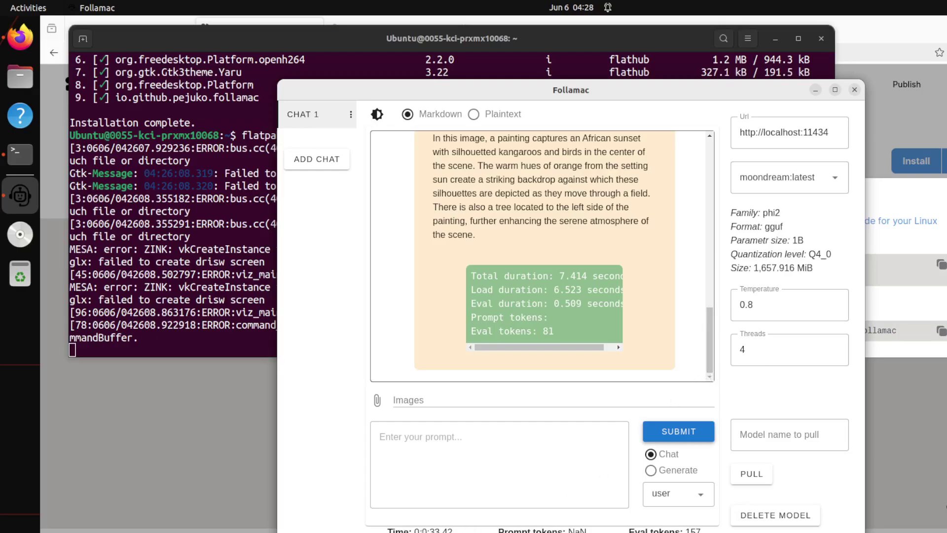
{"action": "left_click_drag", "start_coordinate": [403, 530], "coordinate": [681, 530]}
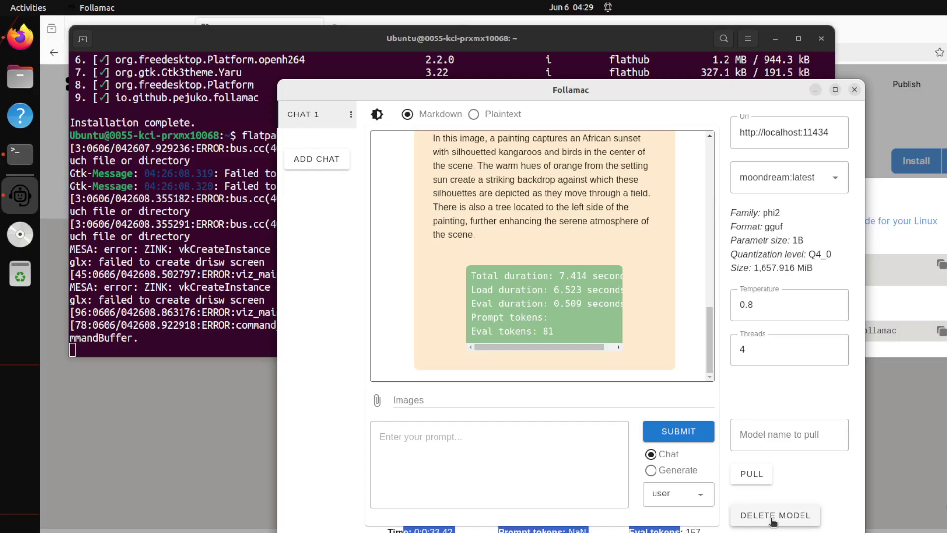
{"action": "left_click", "coordinate": [702, 496]}
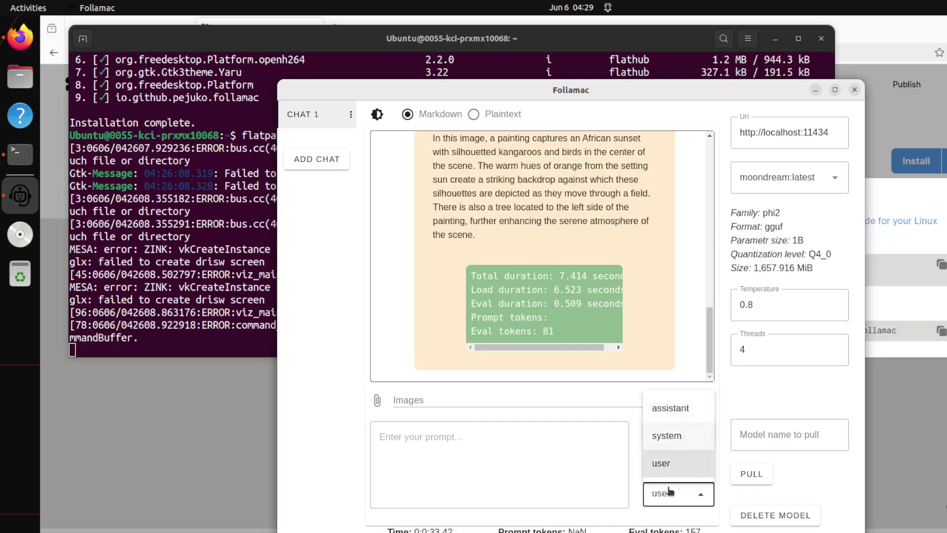
{"action": "left_click", "coordinate": [561, 473]}
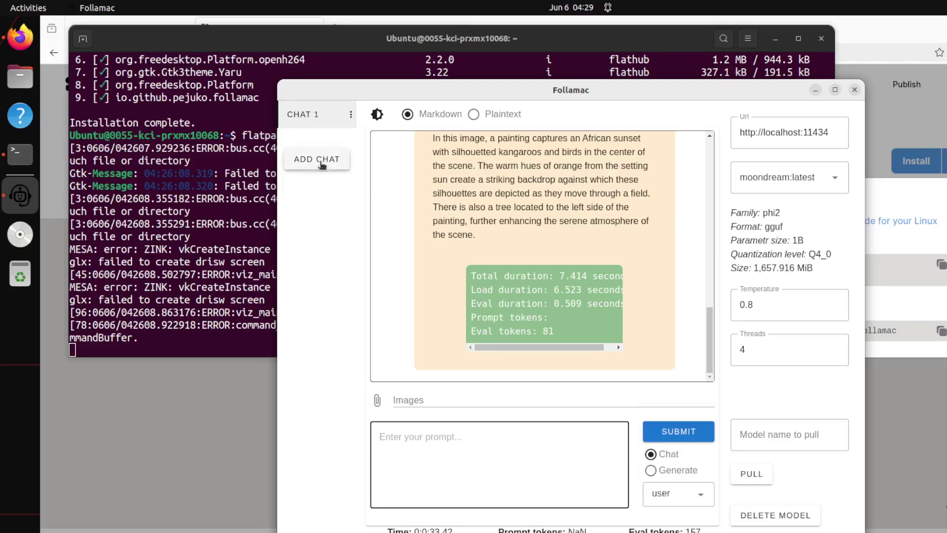
- Preview the chat as Plaintext, return it to Markdown, and change the interface to the dark theme
{"action": "left_click", "coordinate": [473, 115]}
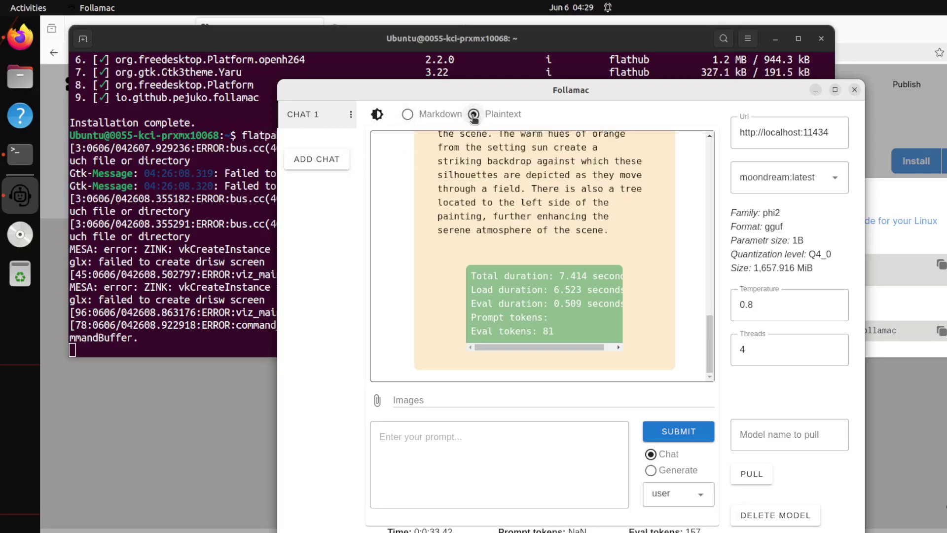
{"action": "left_click", "coordinate": [408, 115]}
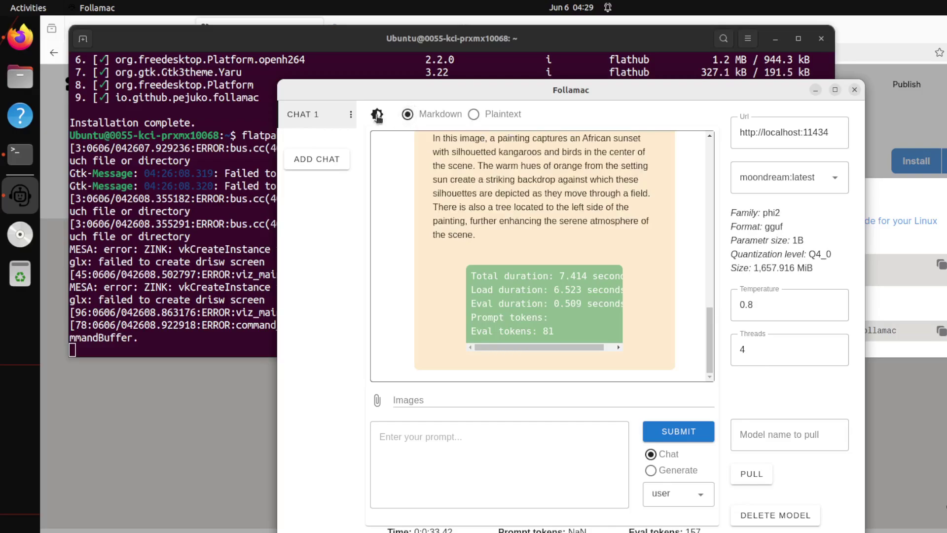
{"action": "left_click", "coordinate": [377, 115]}
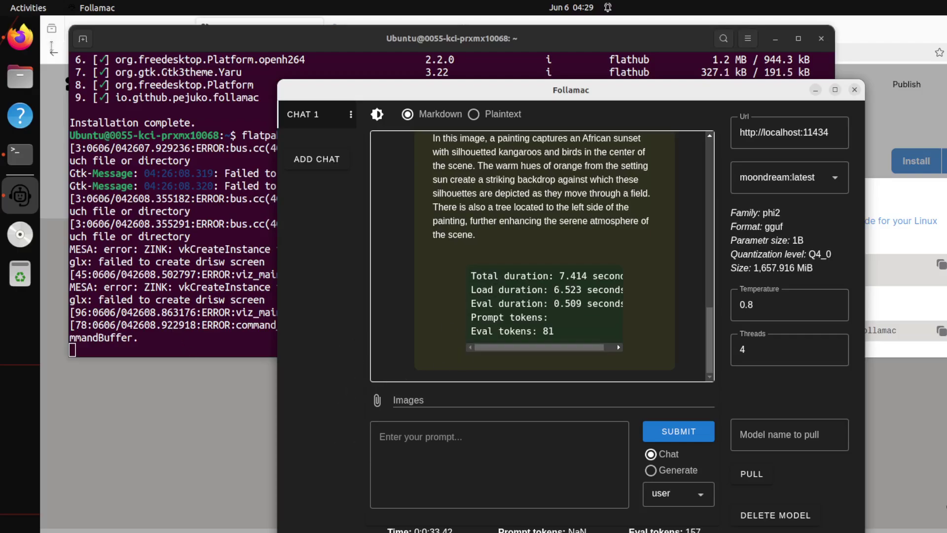
- Switch to Firefox and dismiss the manual install instructions on Follamac's Flathub page
{"action": "left_click", "coordinate": [20, 37]}
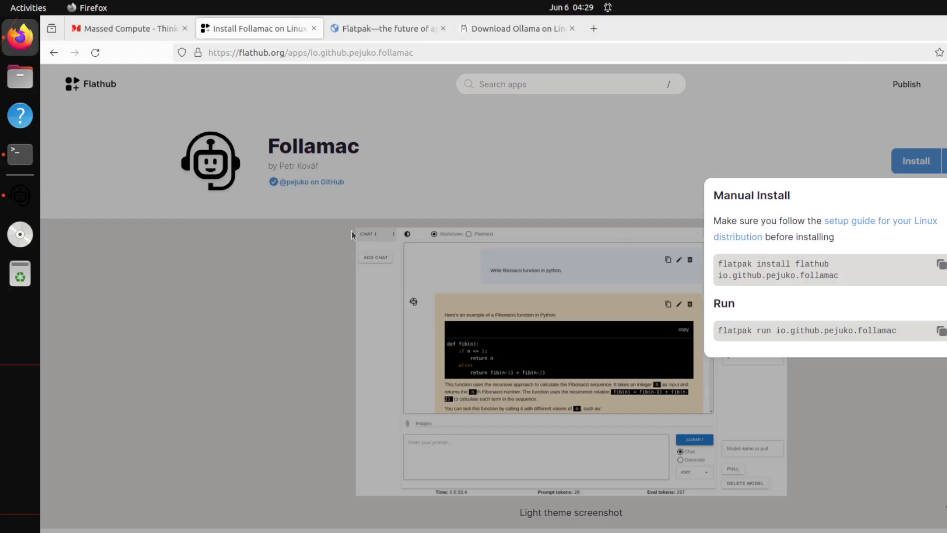
{"action": "left_click", "coordinate": [308, 150]}
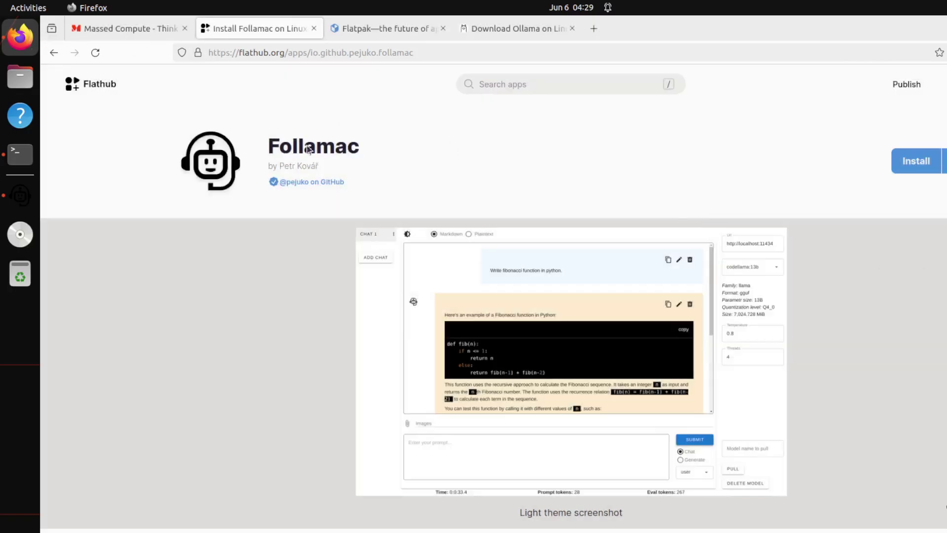